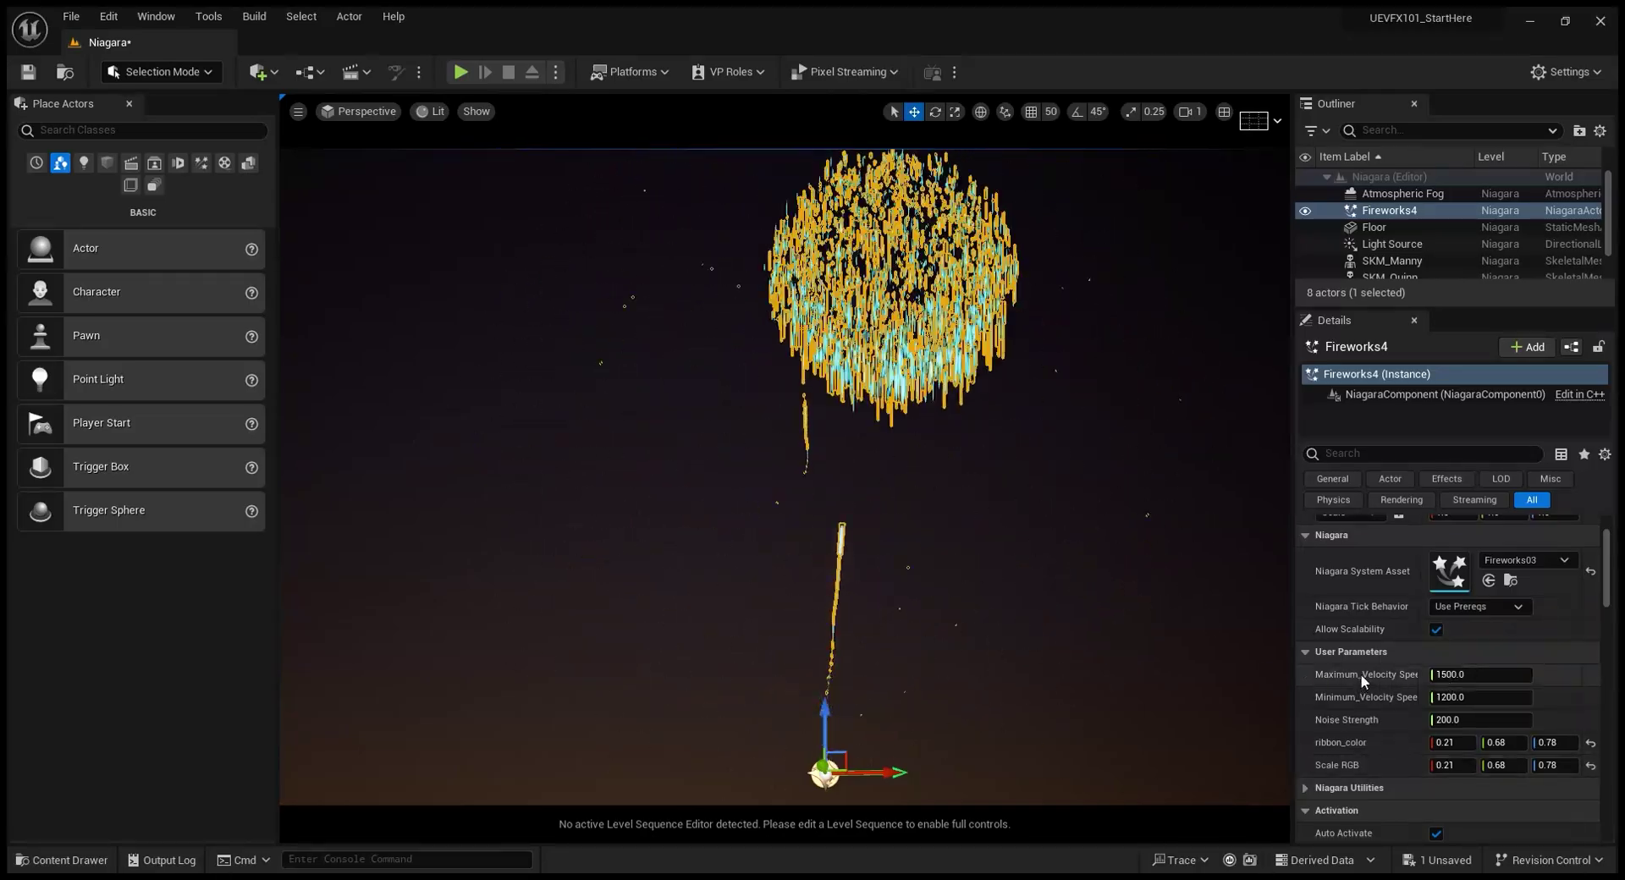
- Set the Fireworks4 maximum velocity speed to 1200, minimum velocity speed to 700 and noise strength to 500
click(1444, 699)
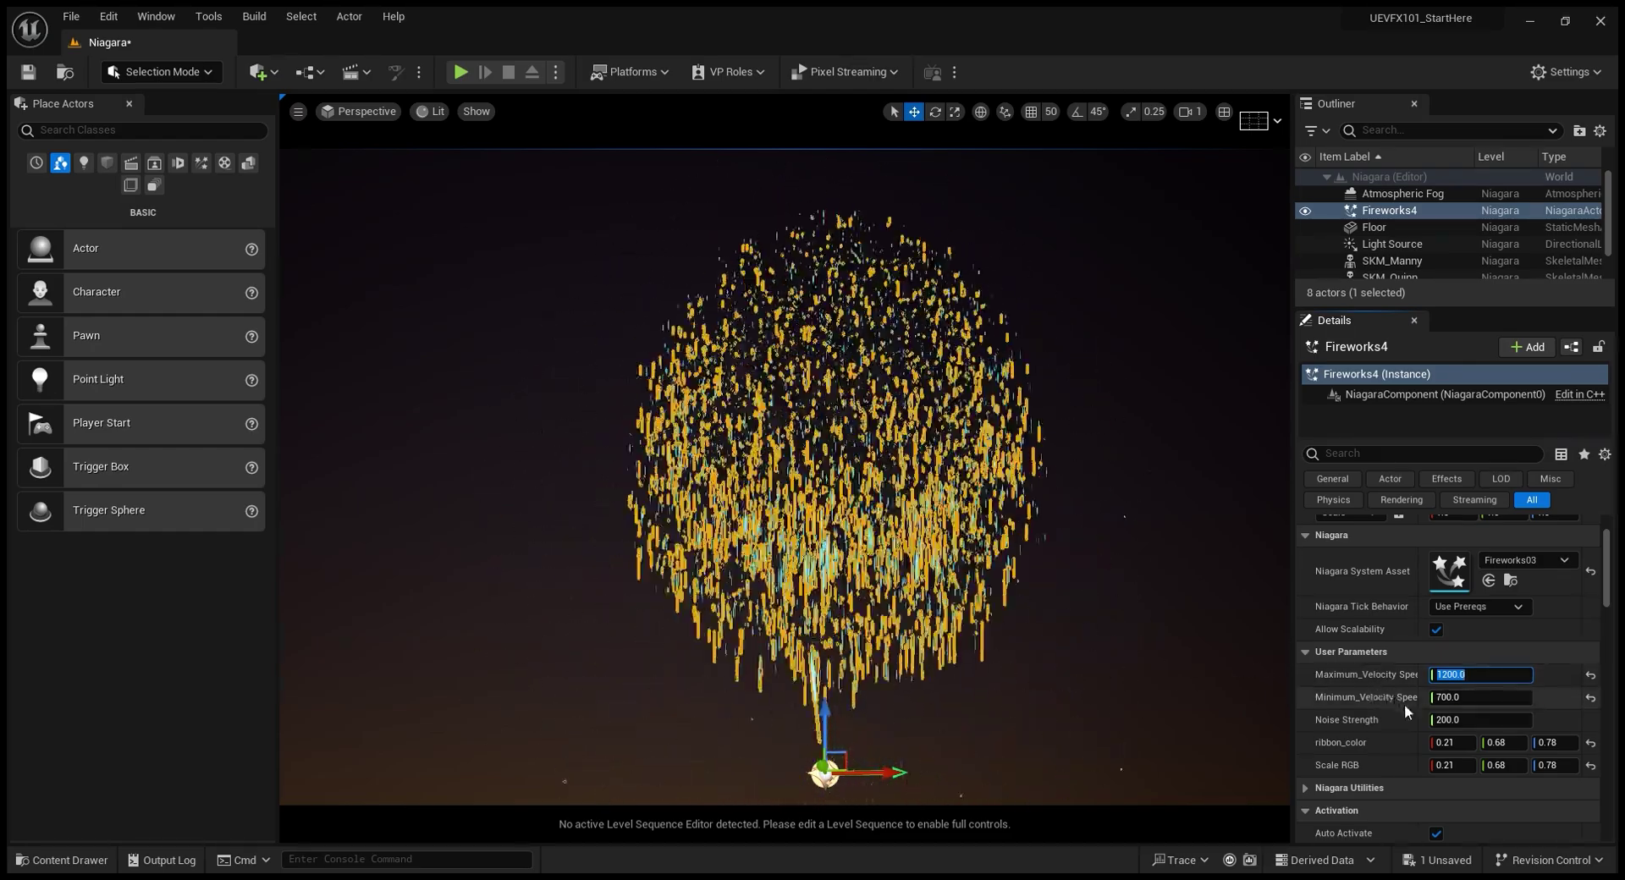
click(1375, 725)
click(1459, 724)
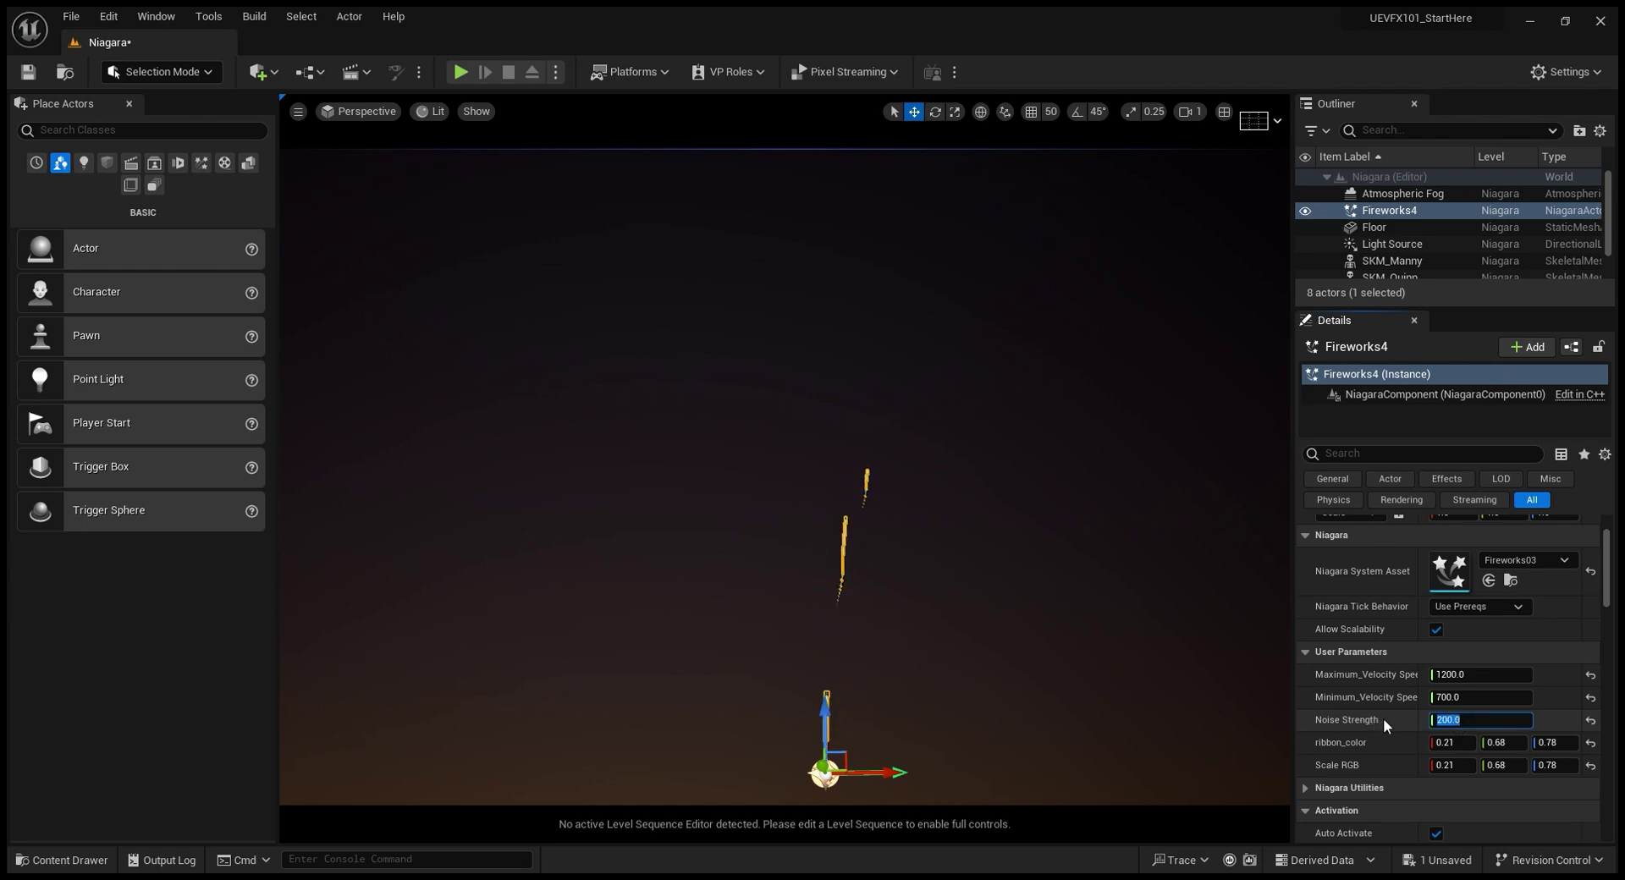
text(500)
key(Return)
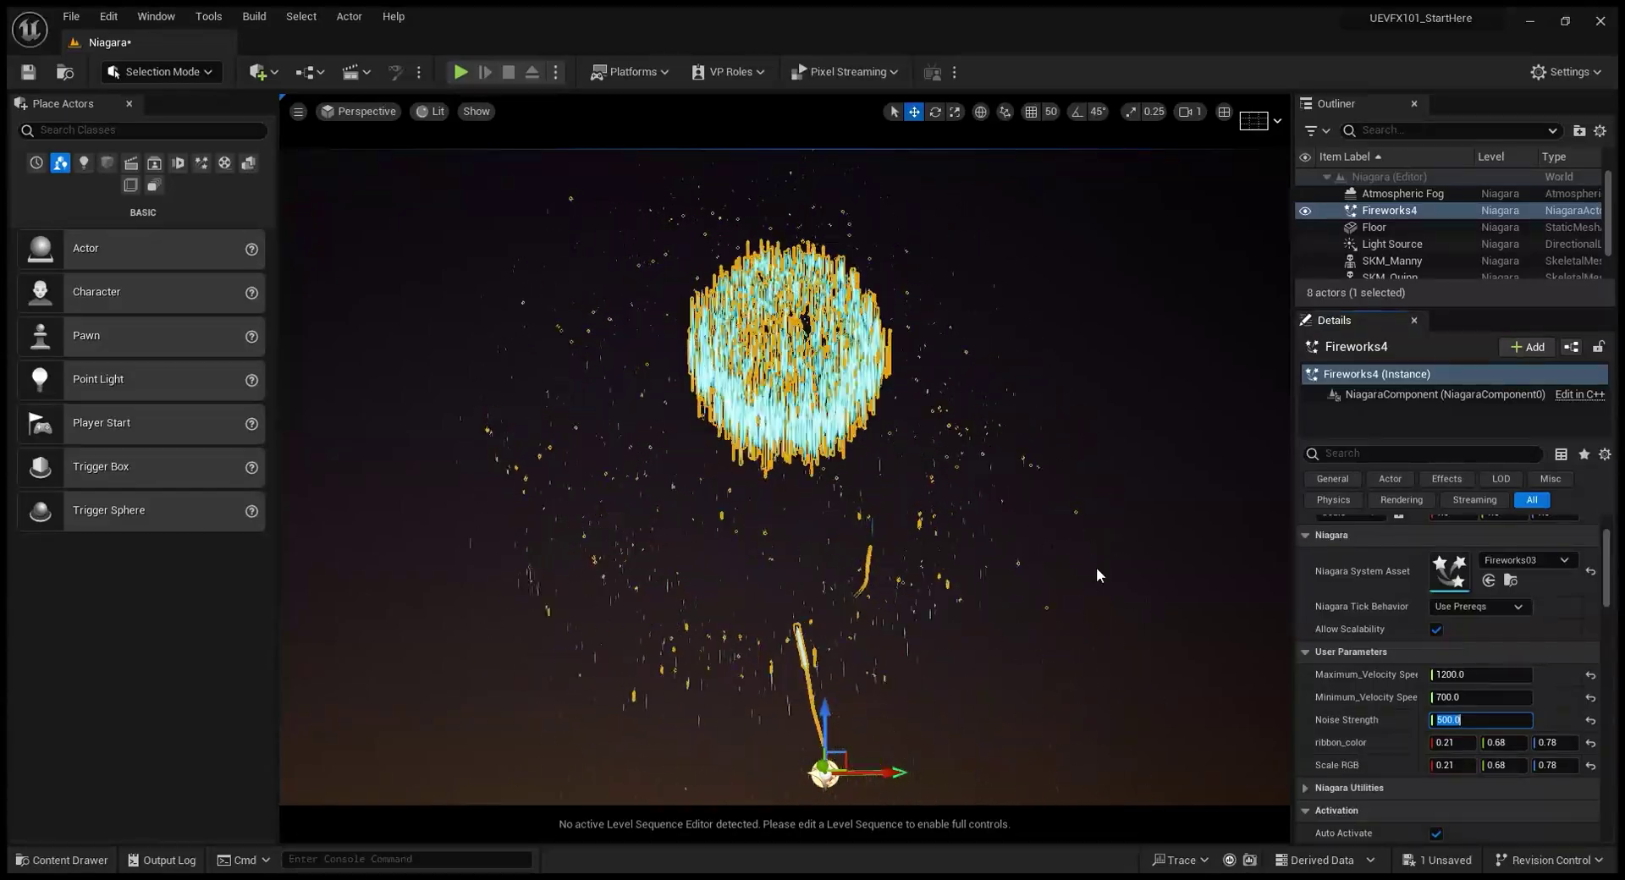
- Try a noise strength of 2000 on the Fireworks4 effect
text(2)
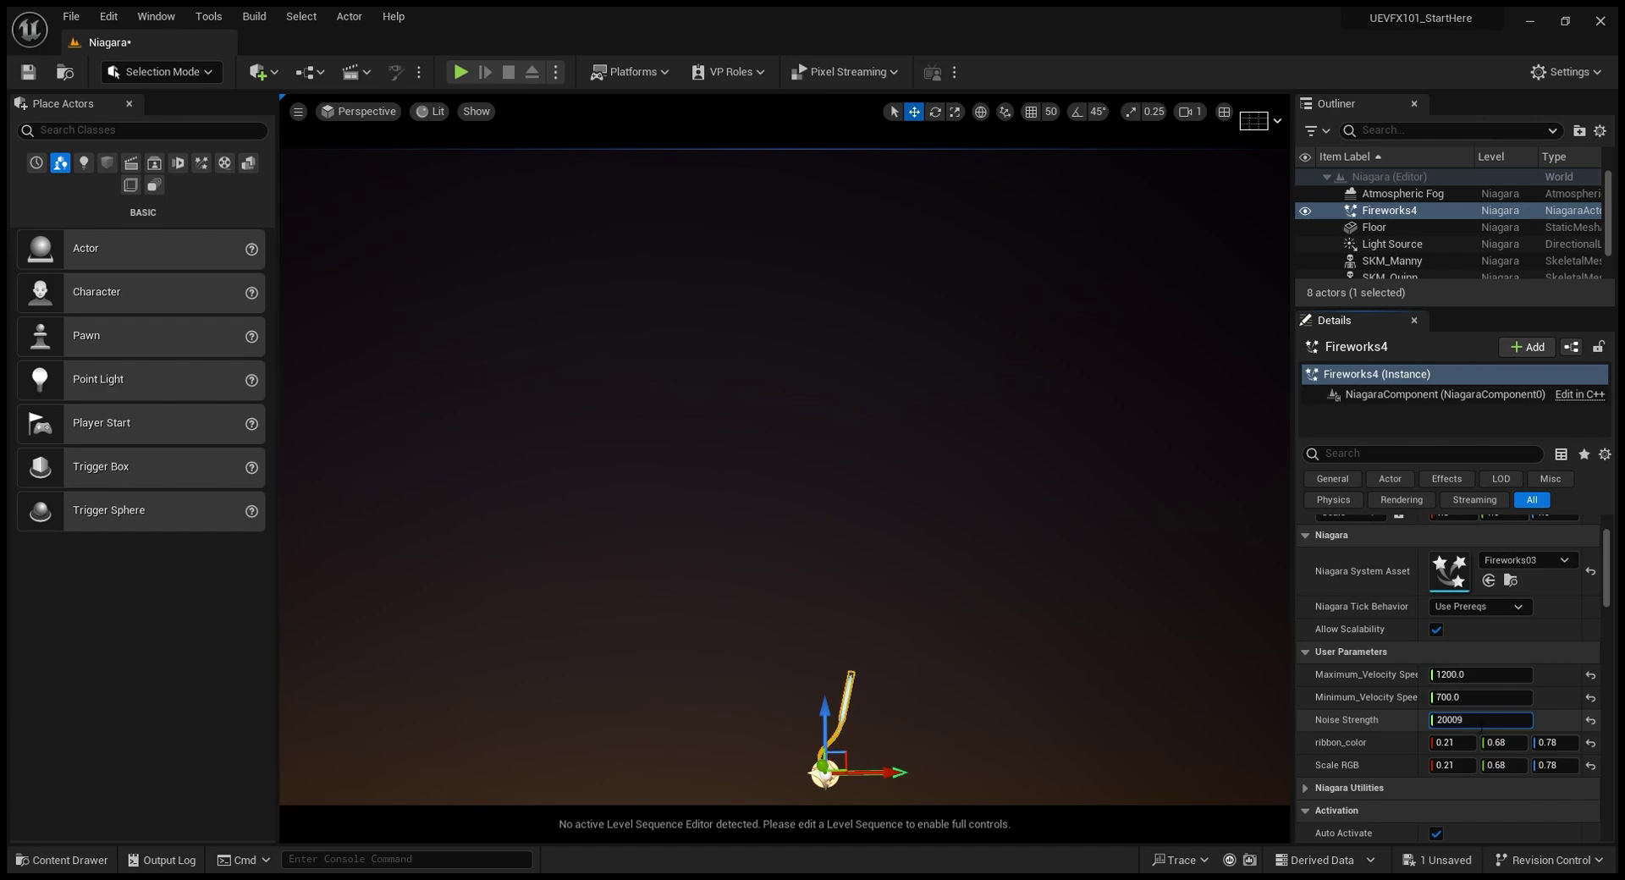
text(0009)
key(BackSpace)
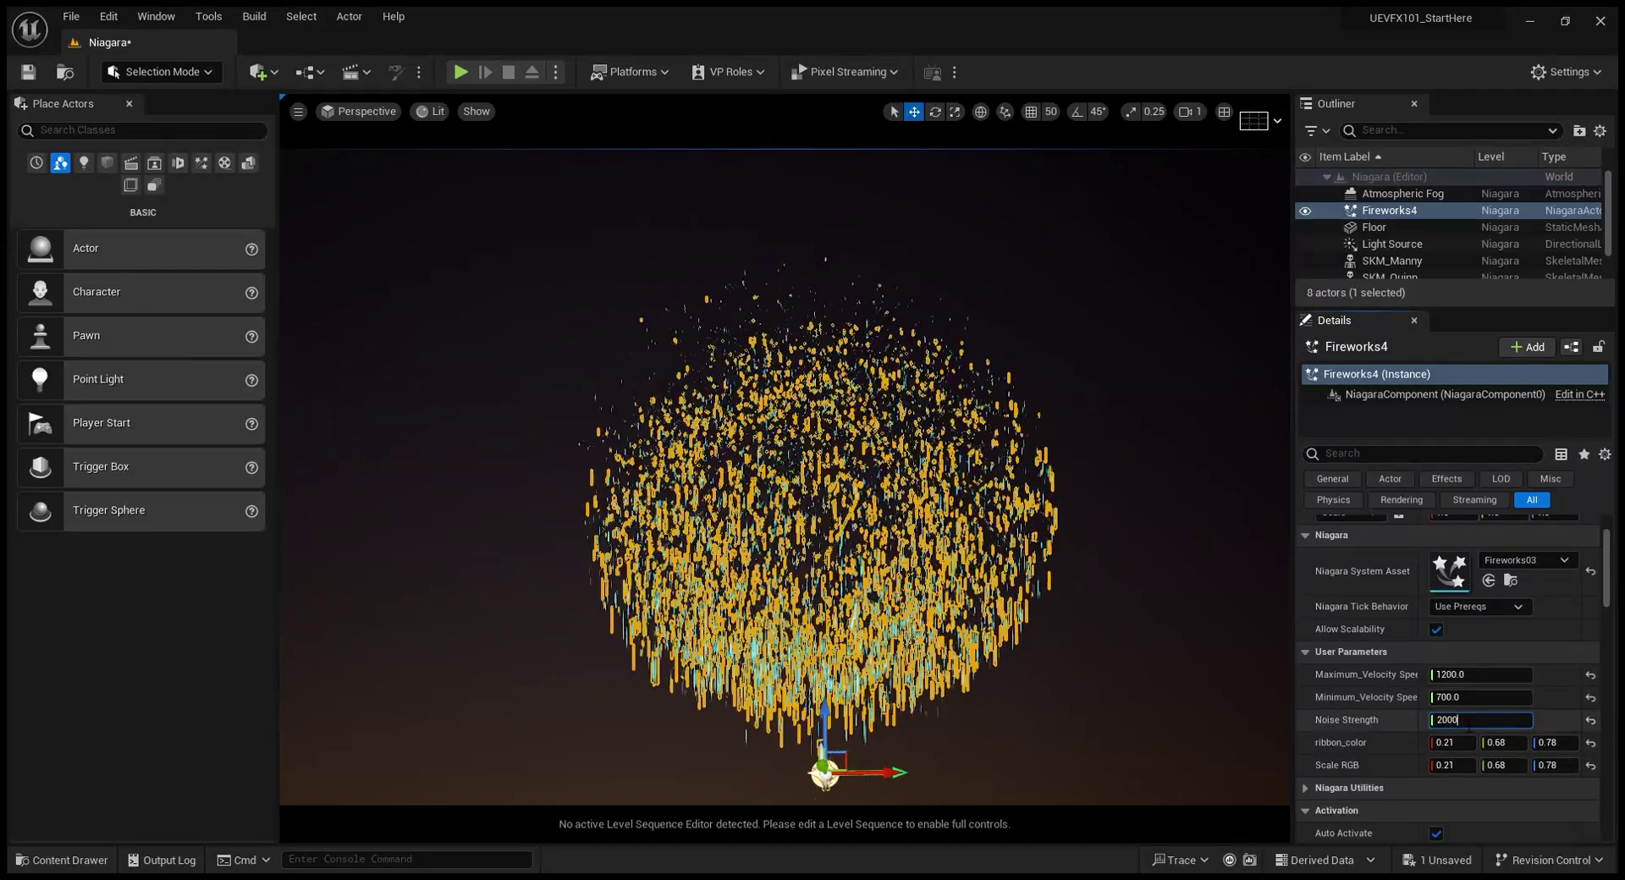
key(Return)
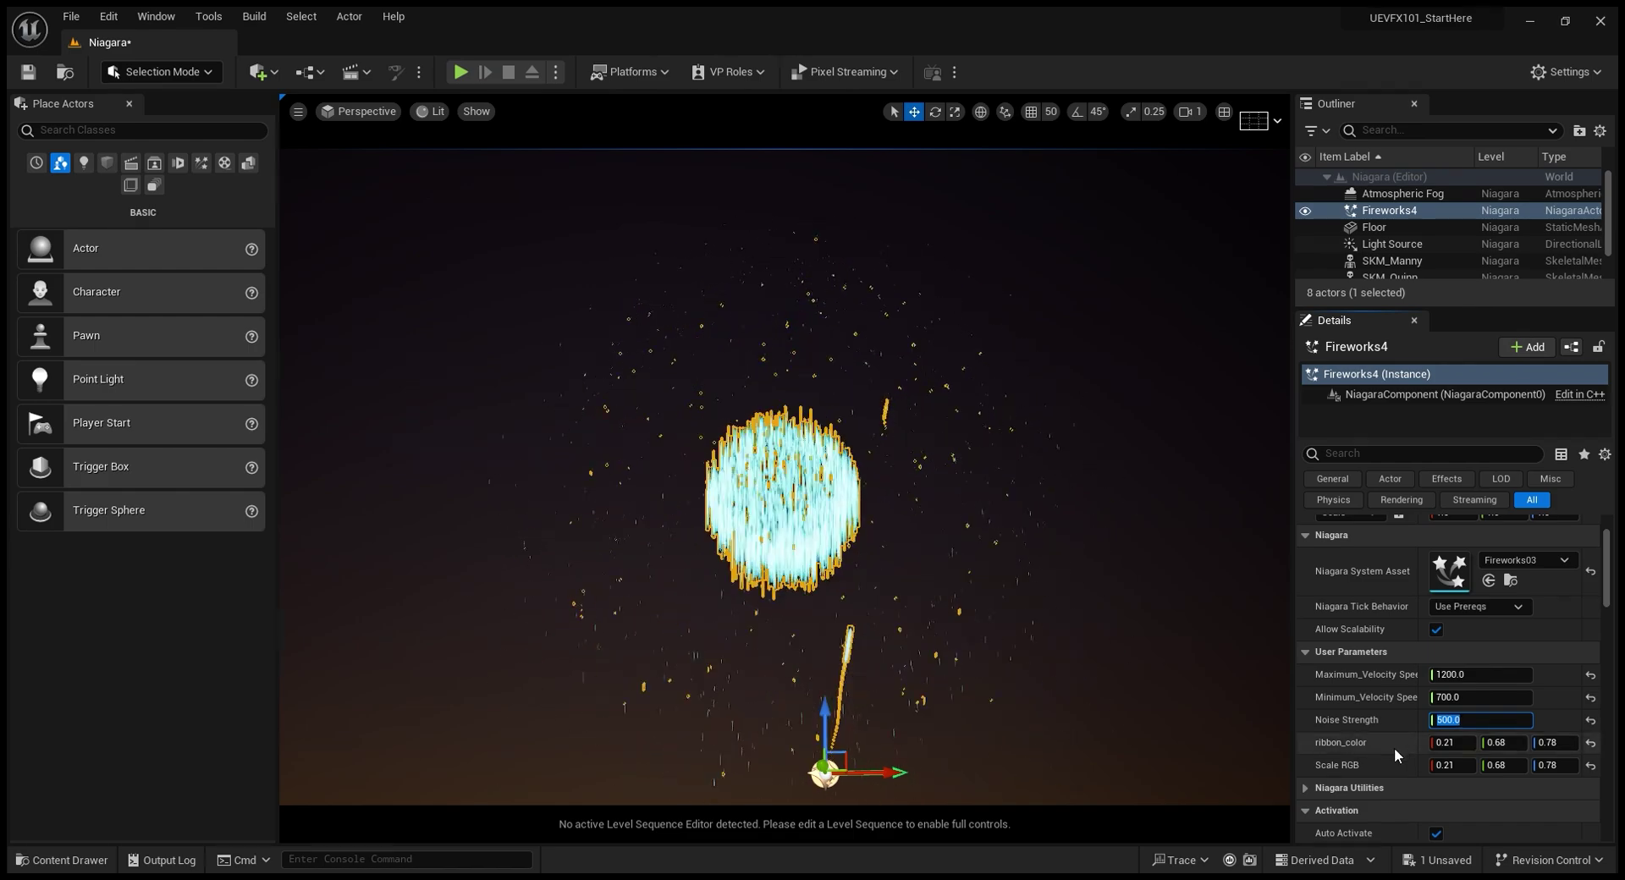
- Set the red value of the Fireworks4 ribbon_color to 3 and clear the effect's selection highlight by selecting Light Source
click(1354, 741)
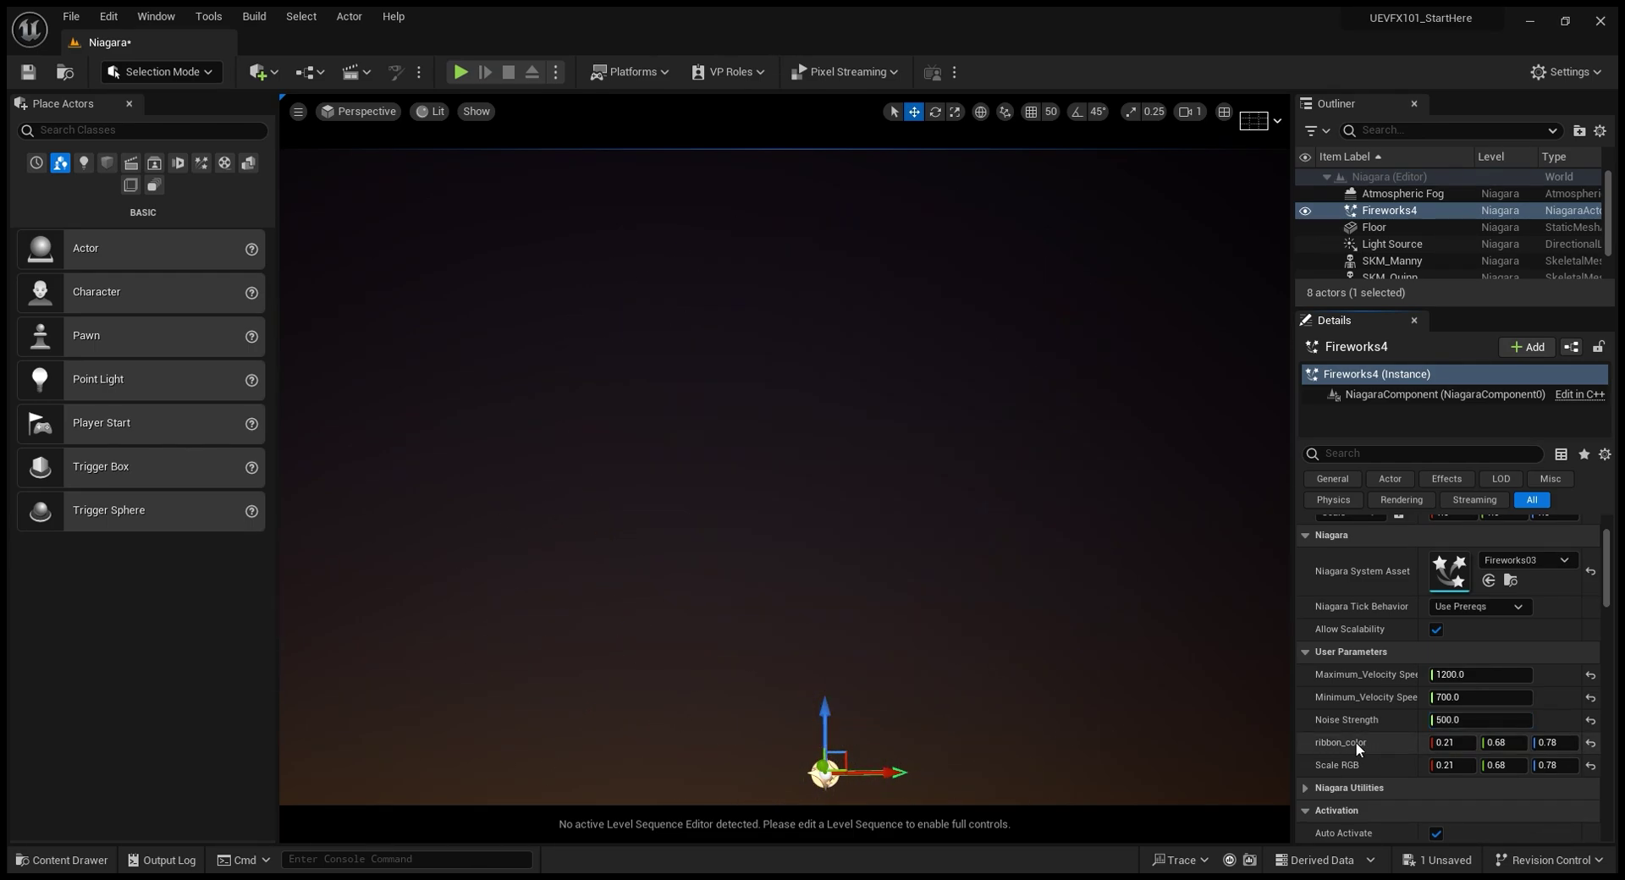
click(1463, 745)
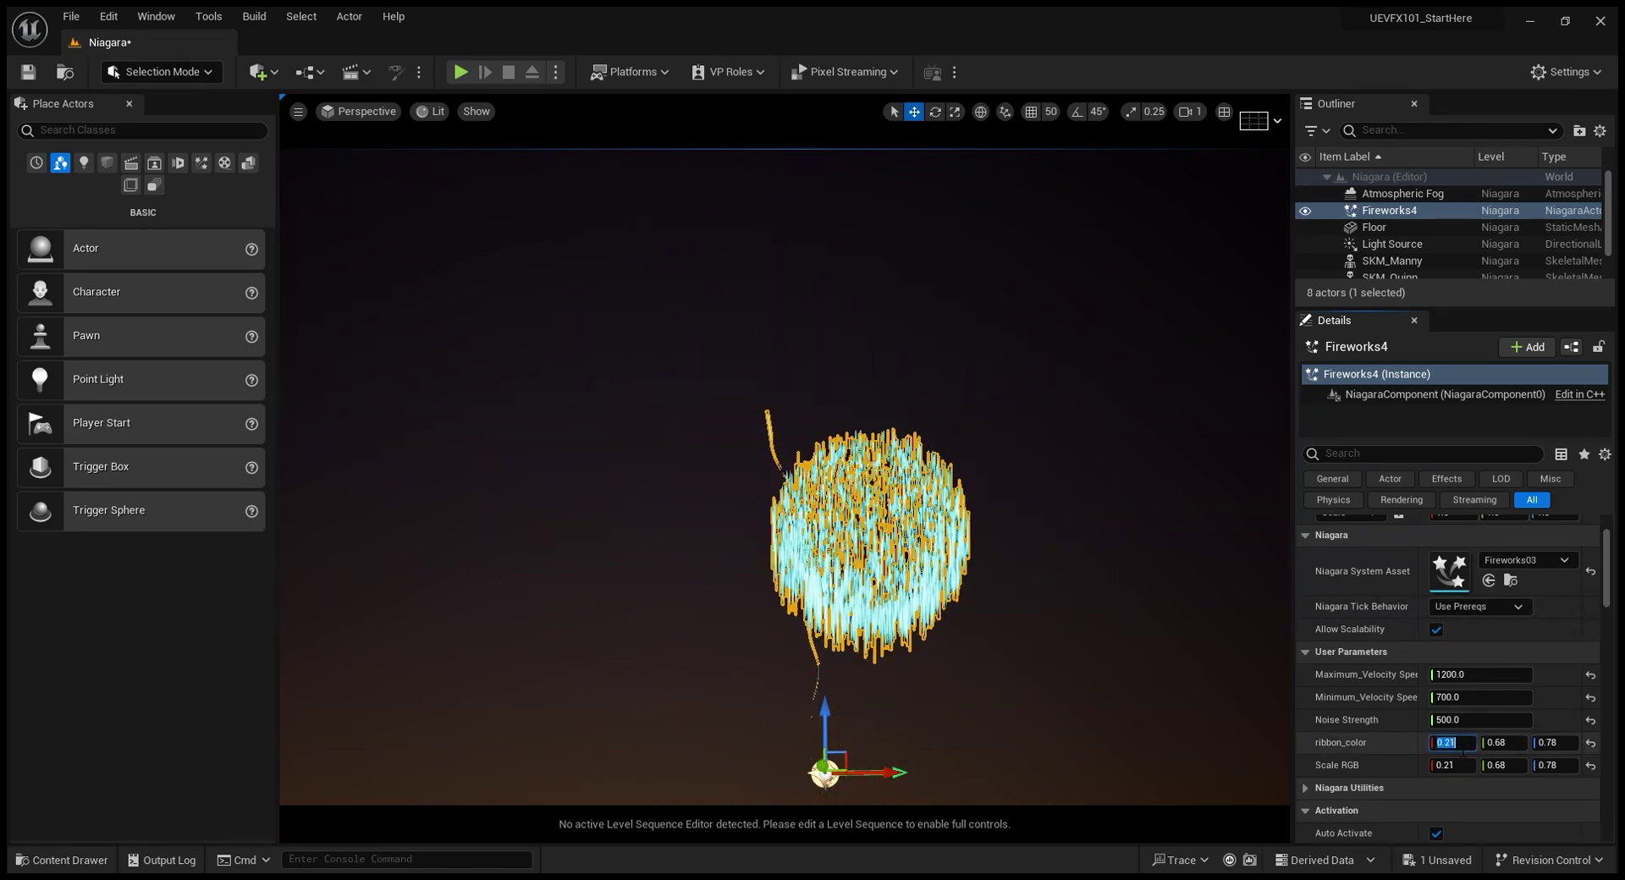
text(3)
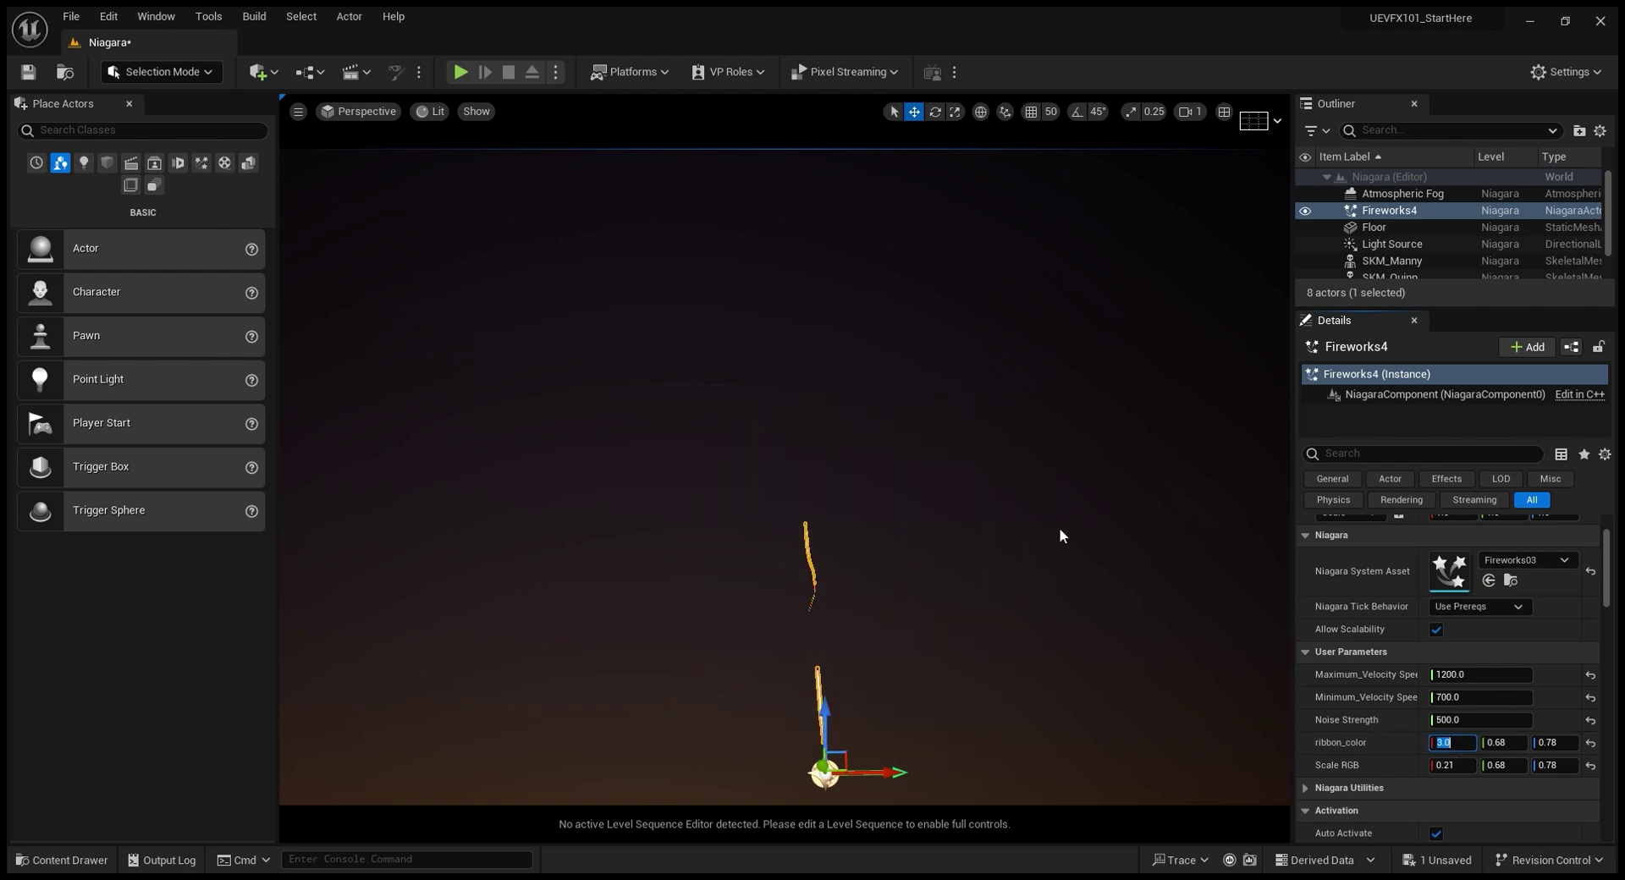
click(1381, 246)
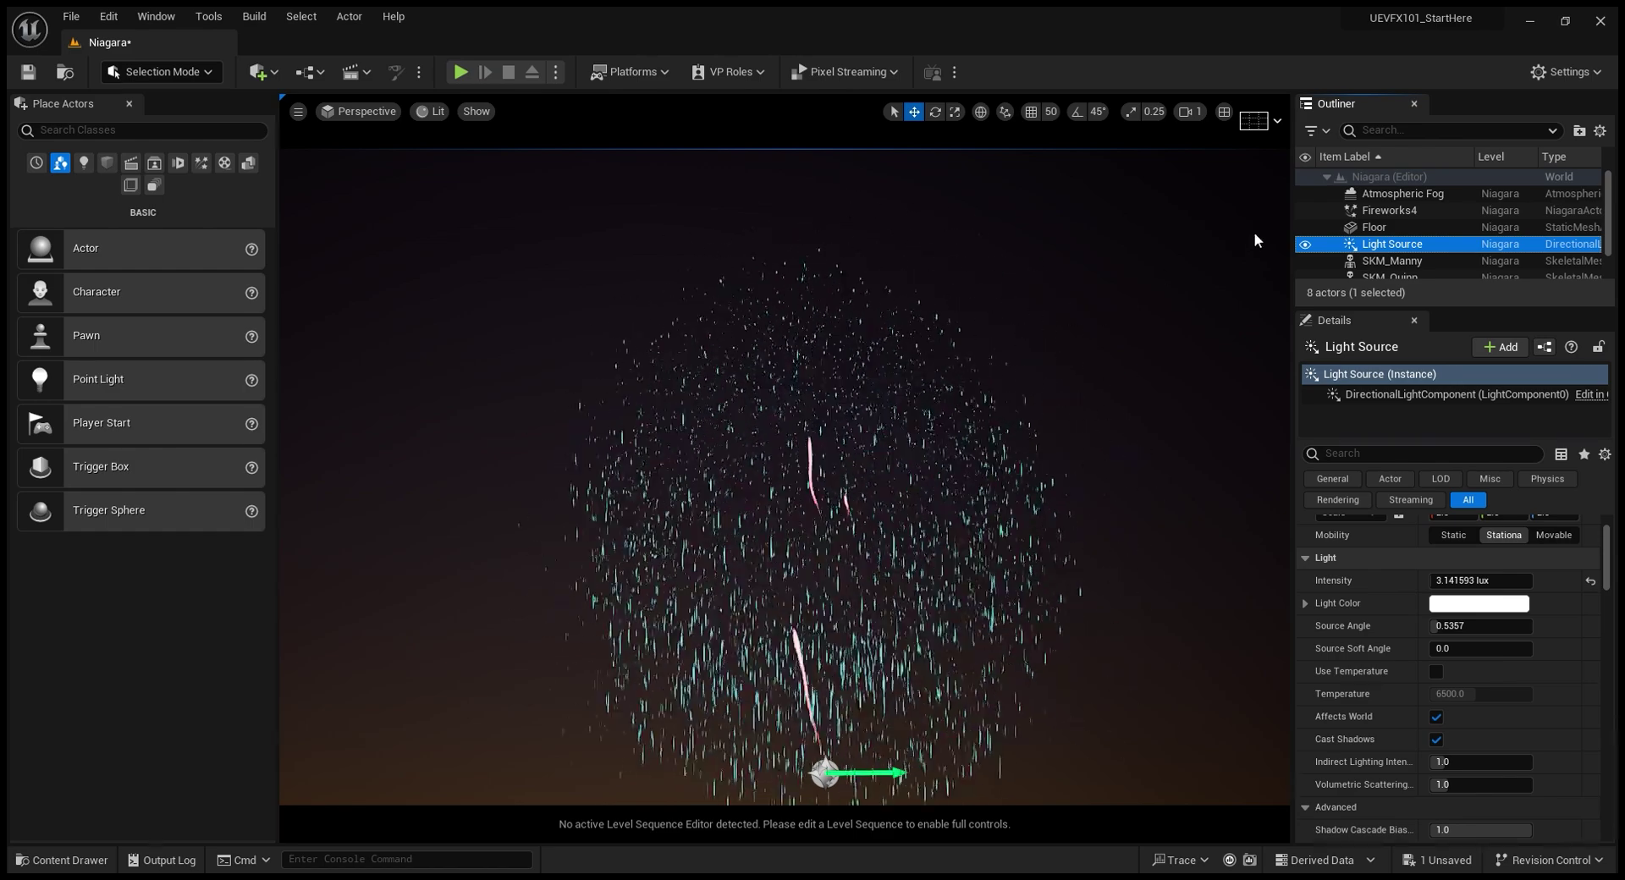
- Set the red value of the Fireworks4 Scale RGB parameter to 3, finishing with the Floor selected instead
click(1389, 211)
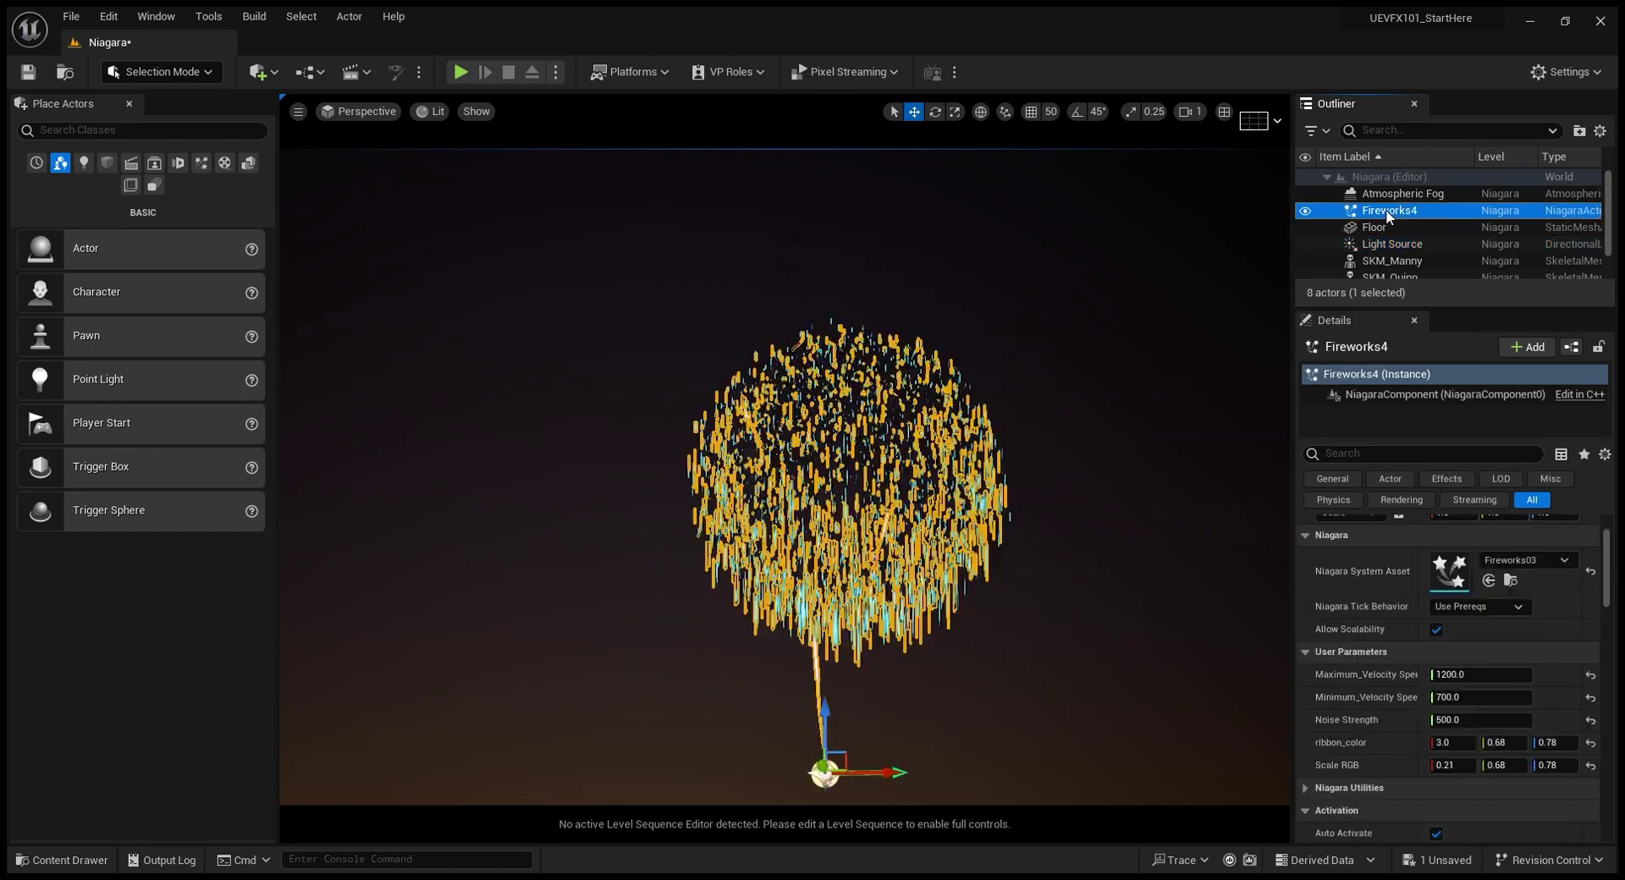
click(1453, 765)
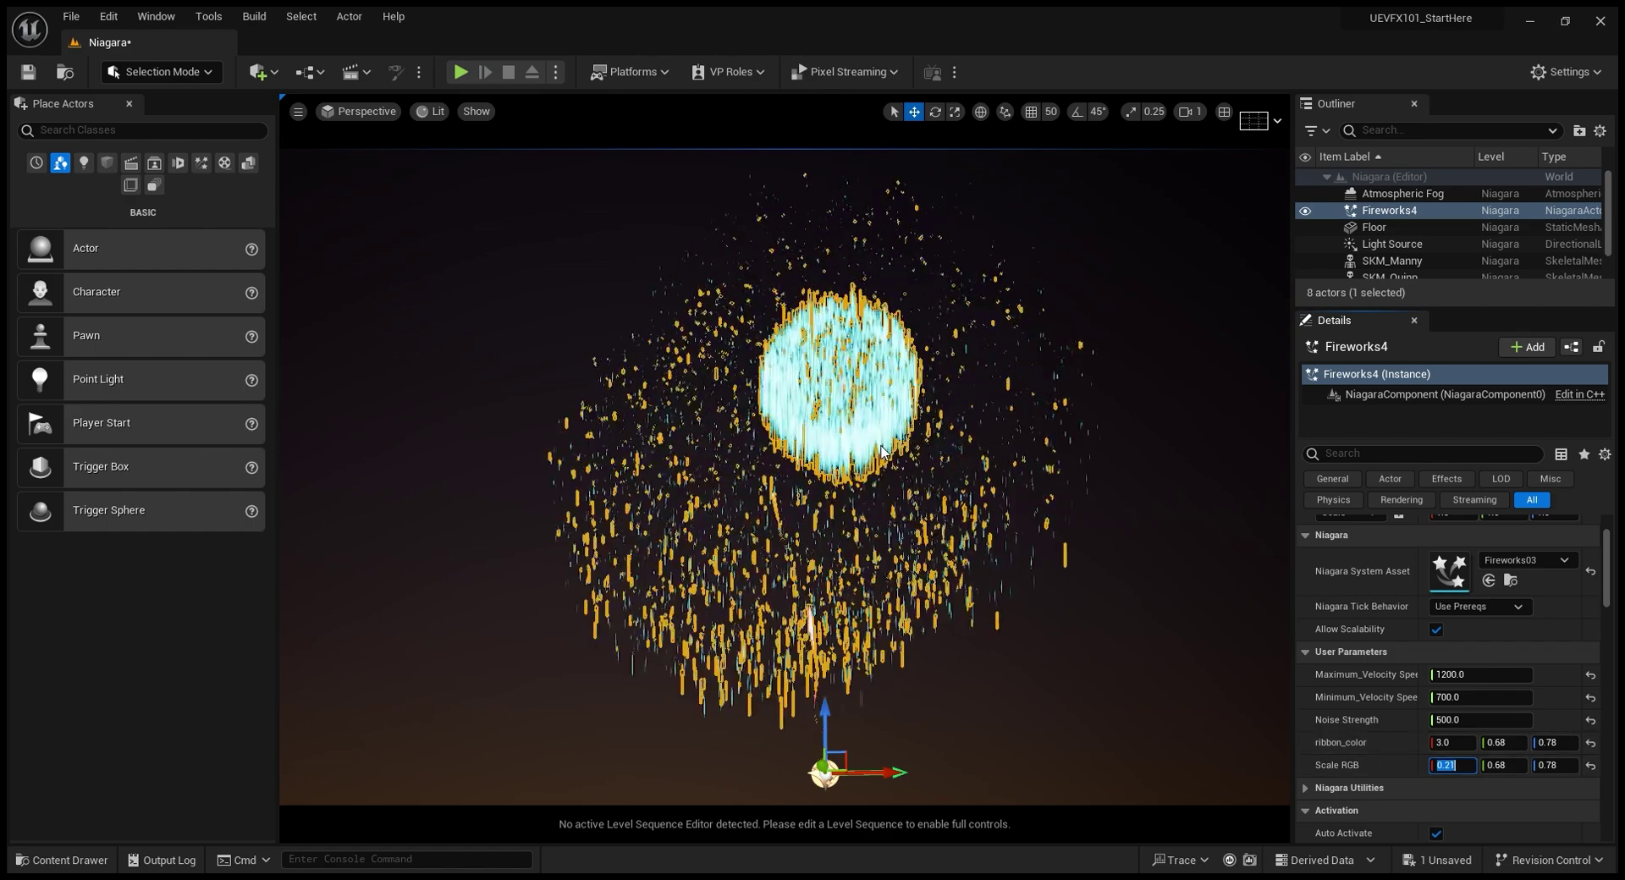
text(3)
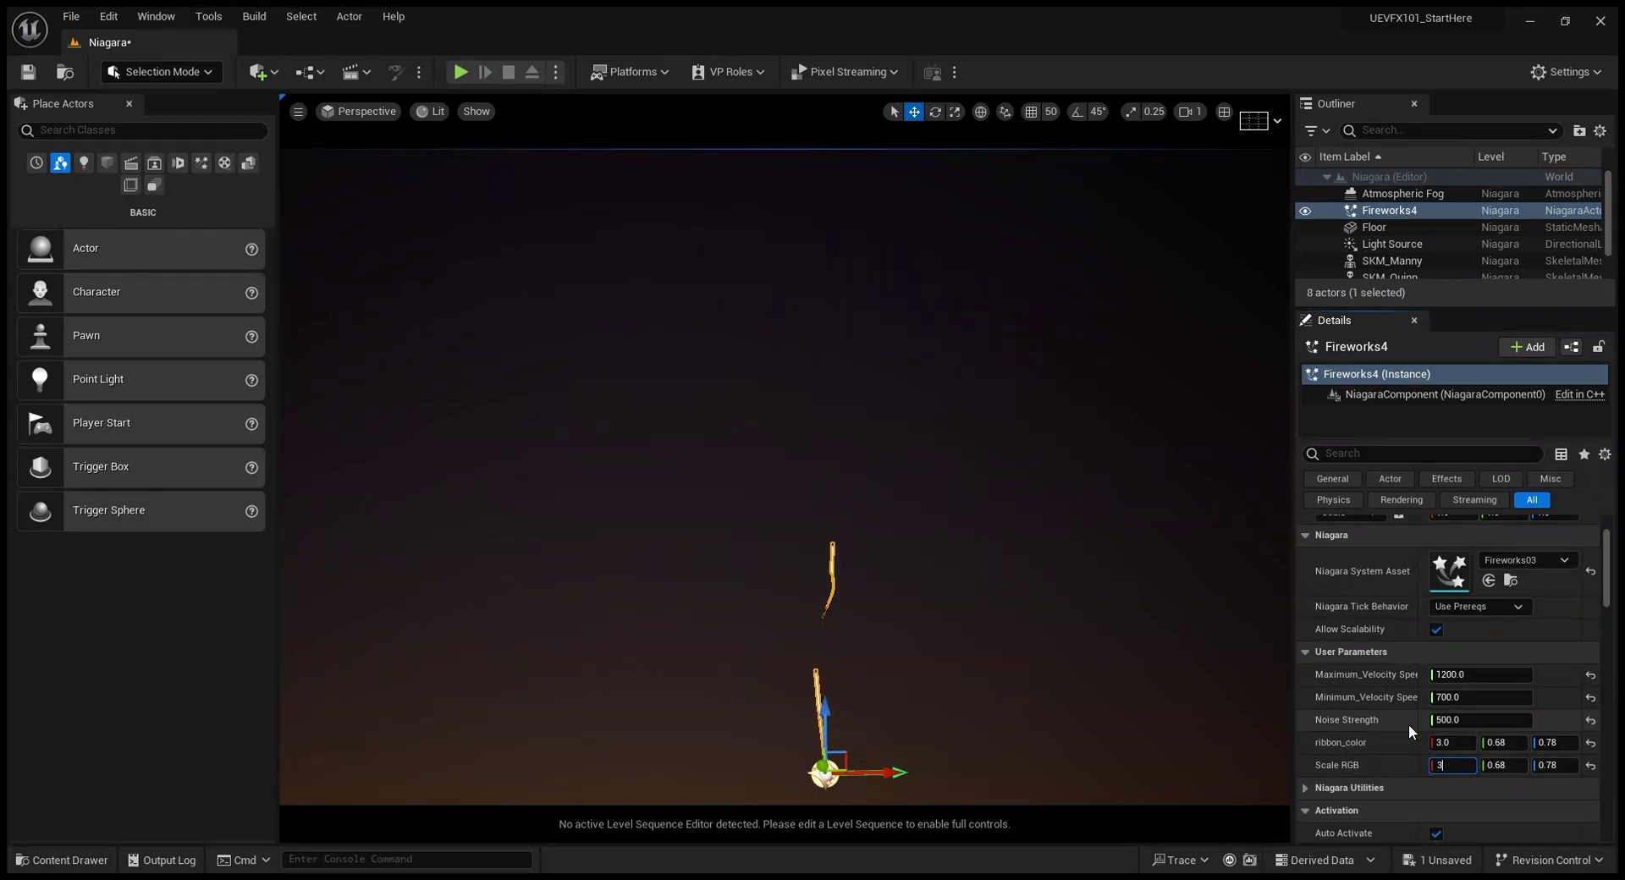
key(Return)
click(1371, 228)
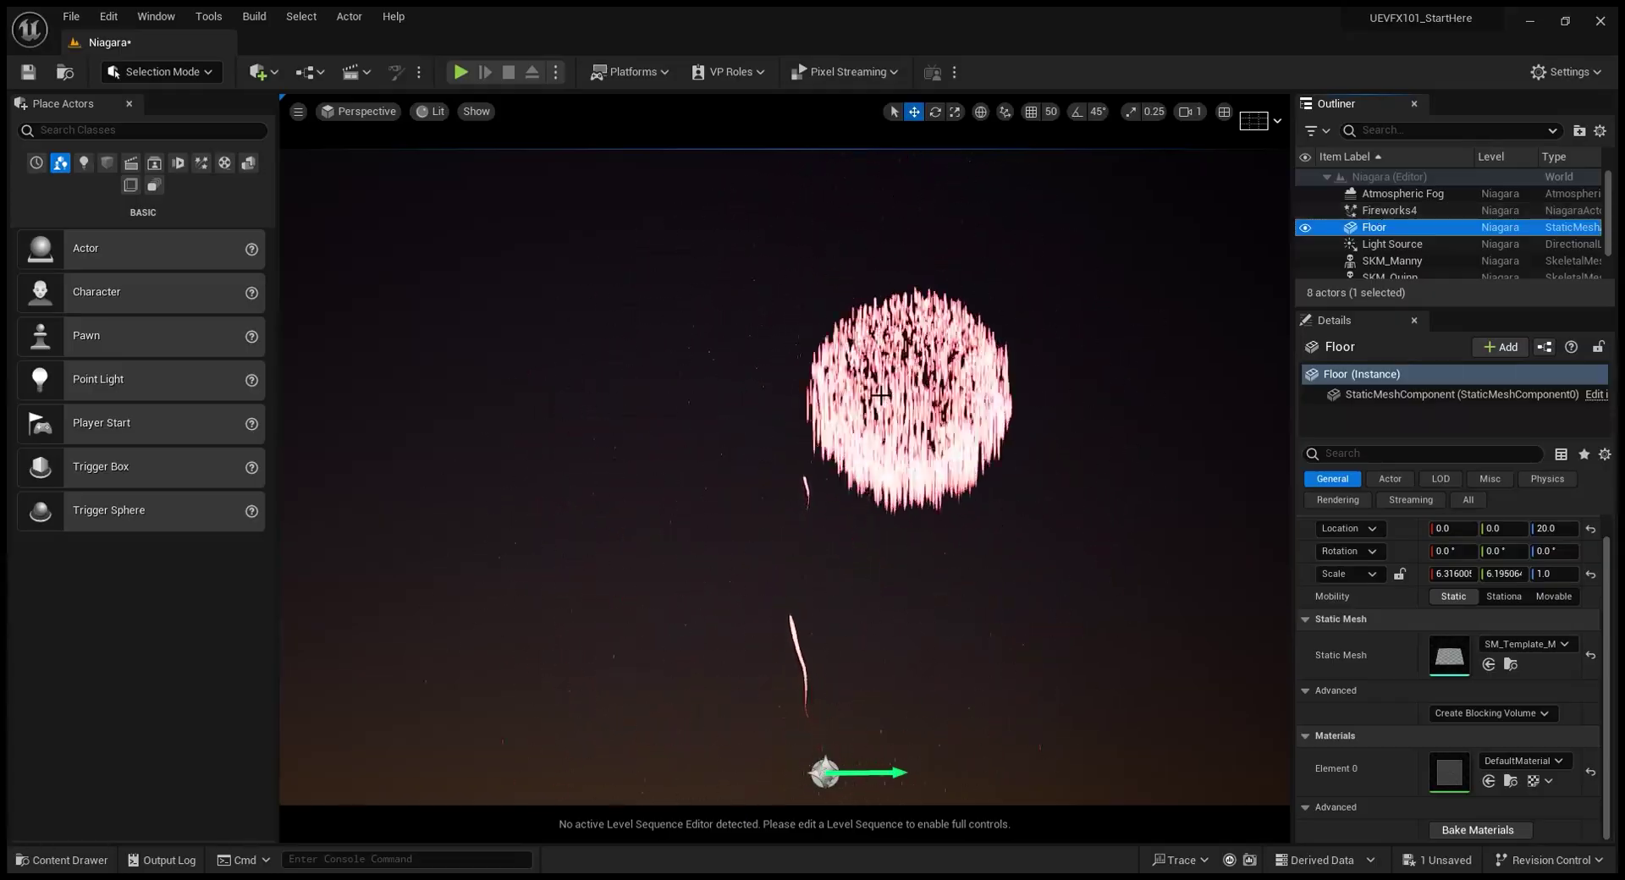
- Duplicate the Fireworks4 actor along the horizontal axis so the copy sits beside the original
click(1393, 213)
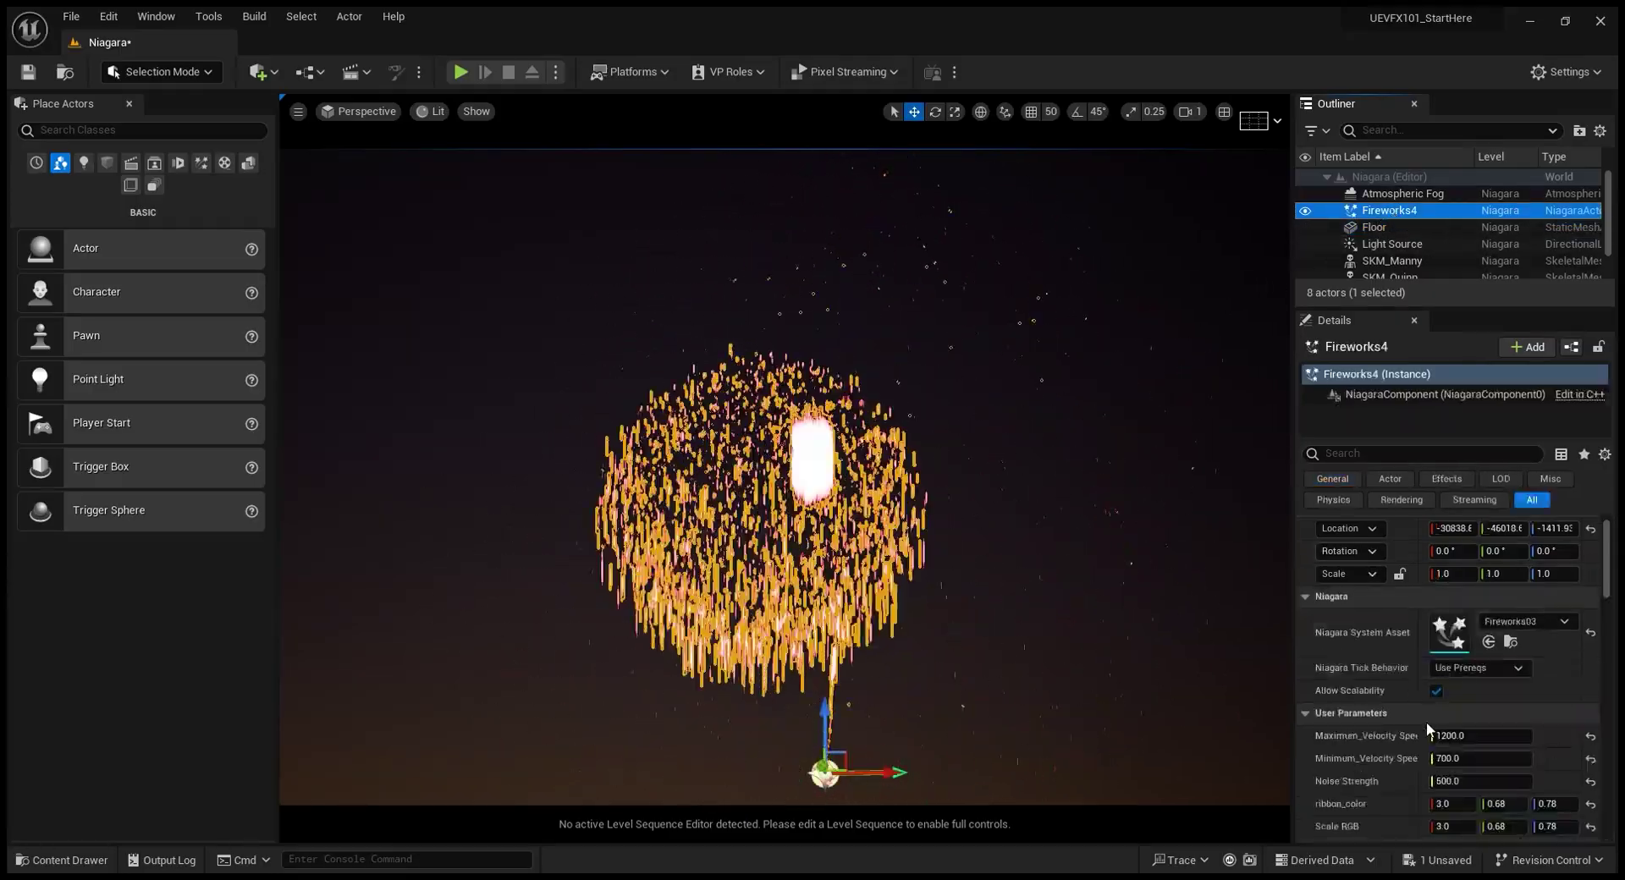
scroll(1397, 806, down, 1)
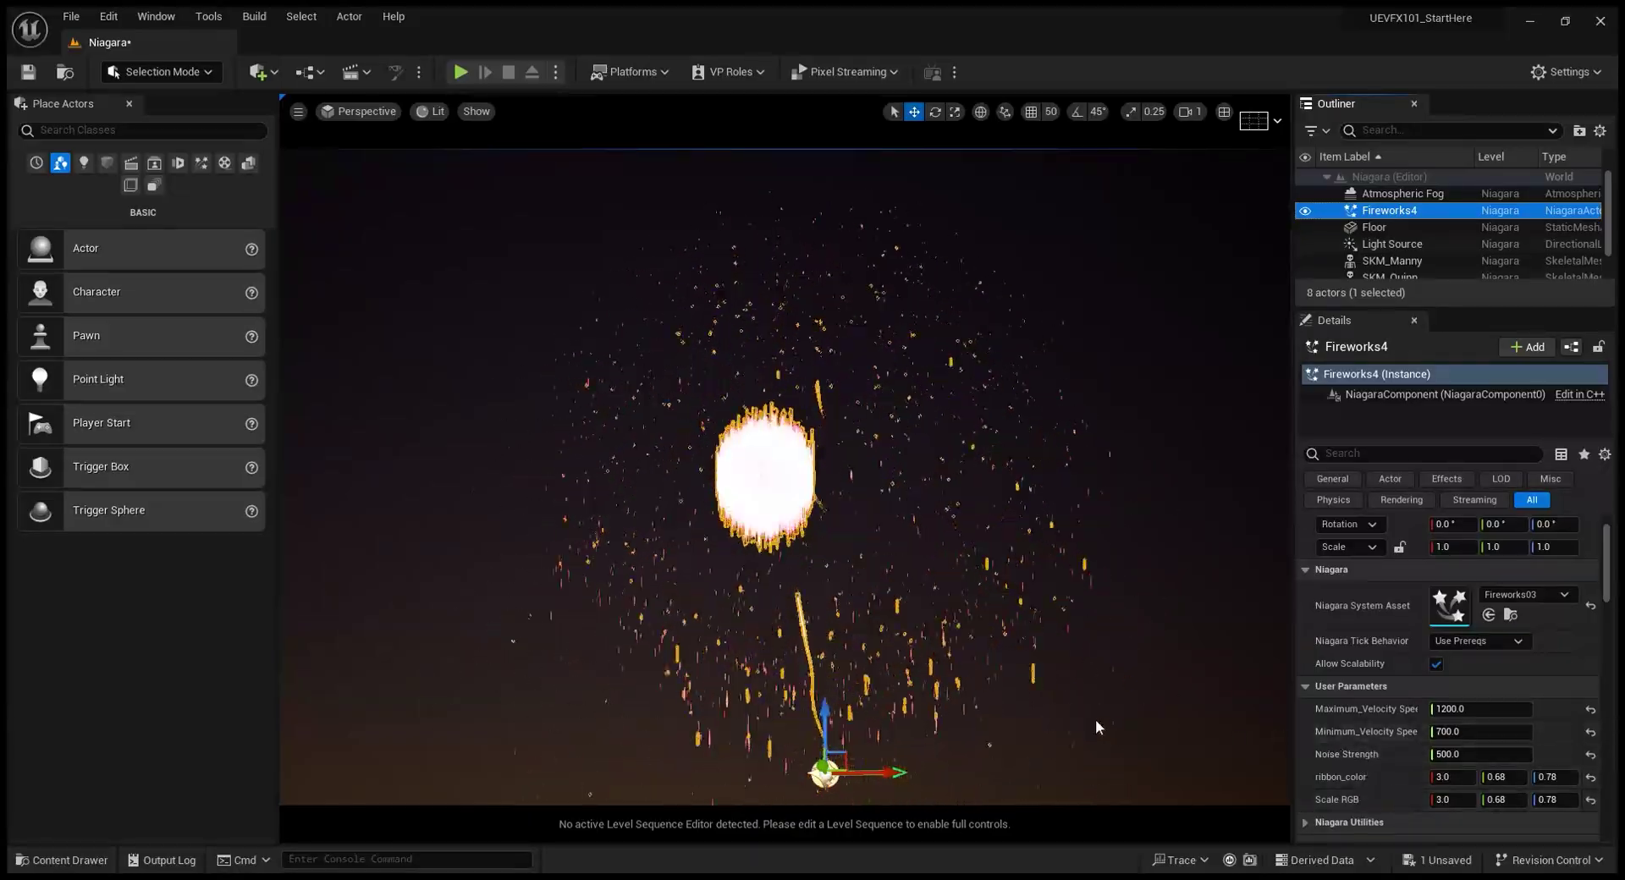
alt+drag(910, 779, 1116, 772)
middle_drag(998, 699, 1134, 721)
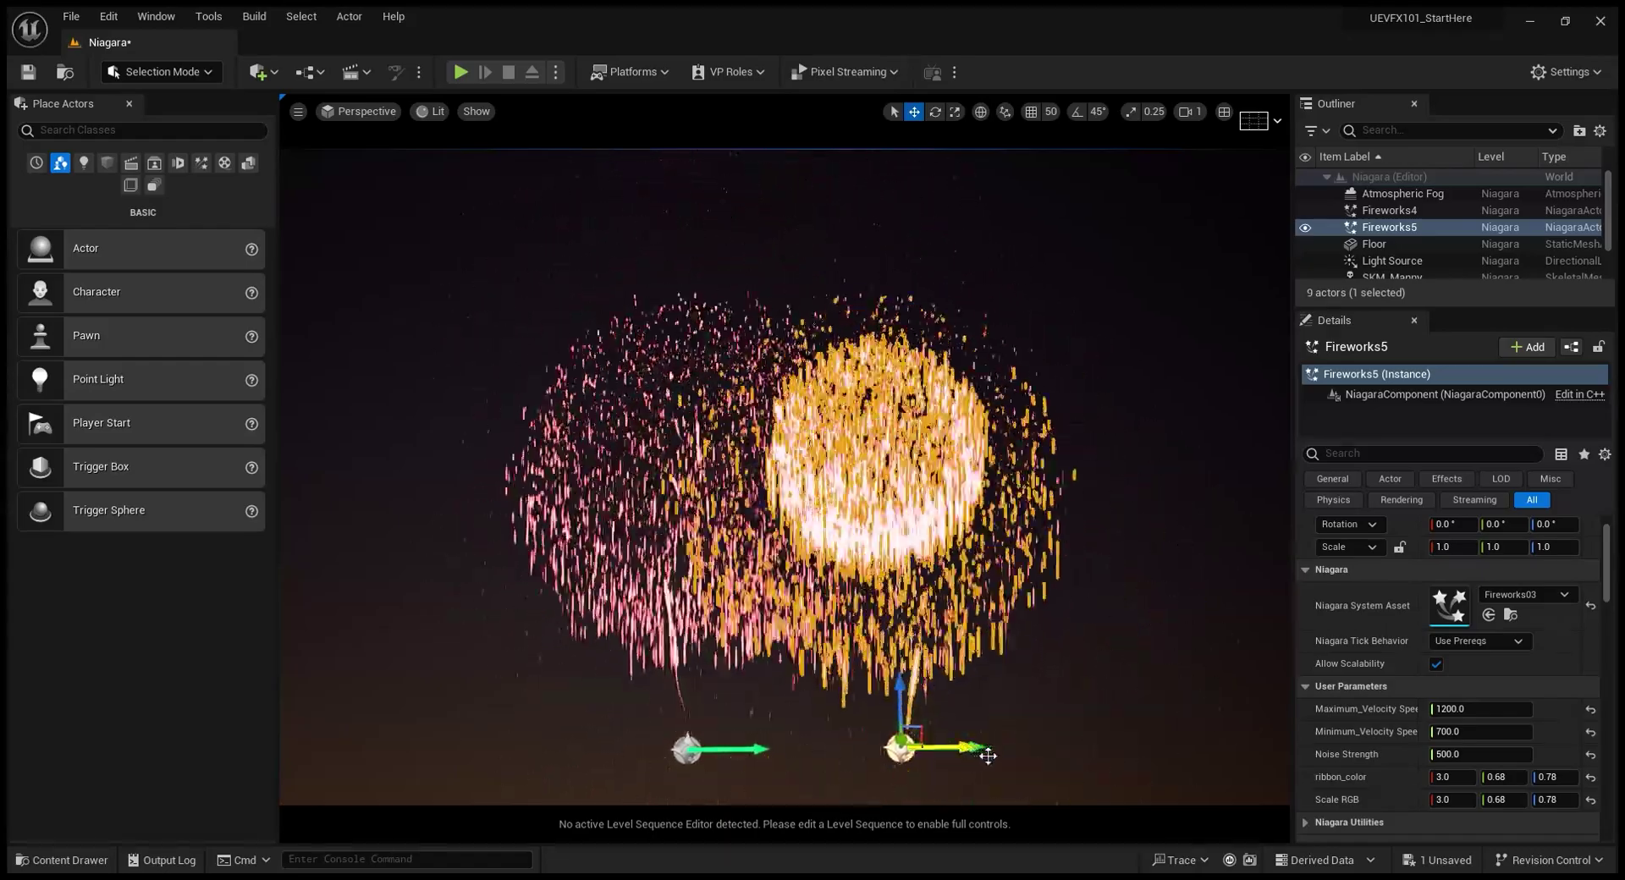
drag(987, 756, 1119, 752)
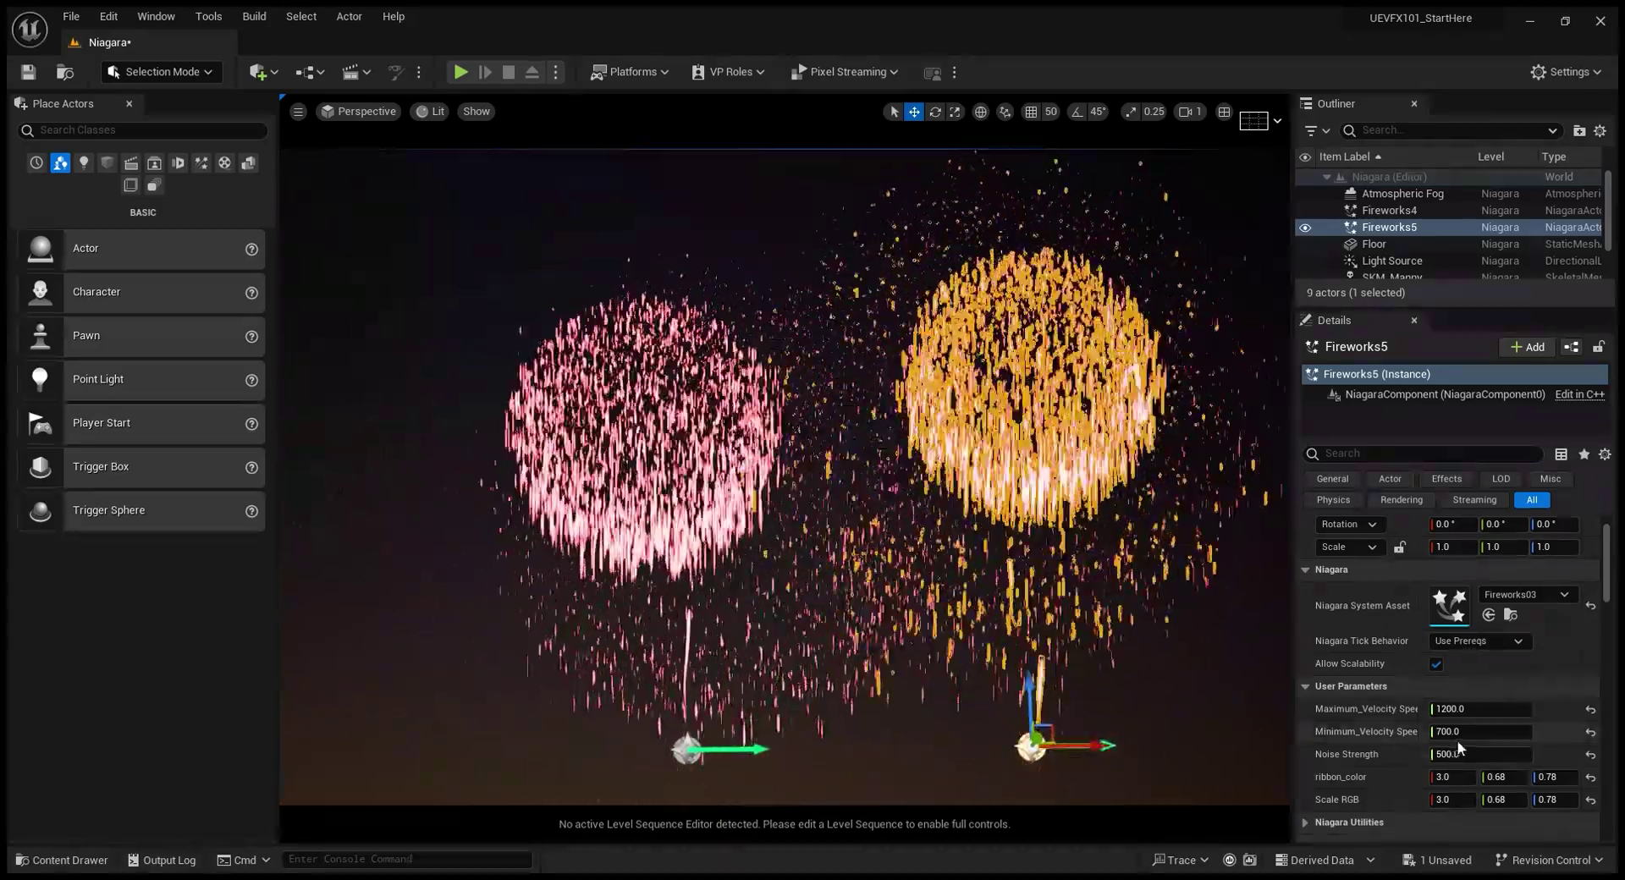
- Set the duplicated fireworks' minimum velocity speed to 800 and maximum velocity speed to 900
click(1473, 731)
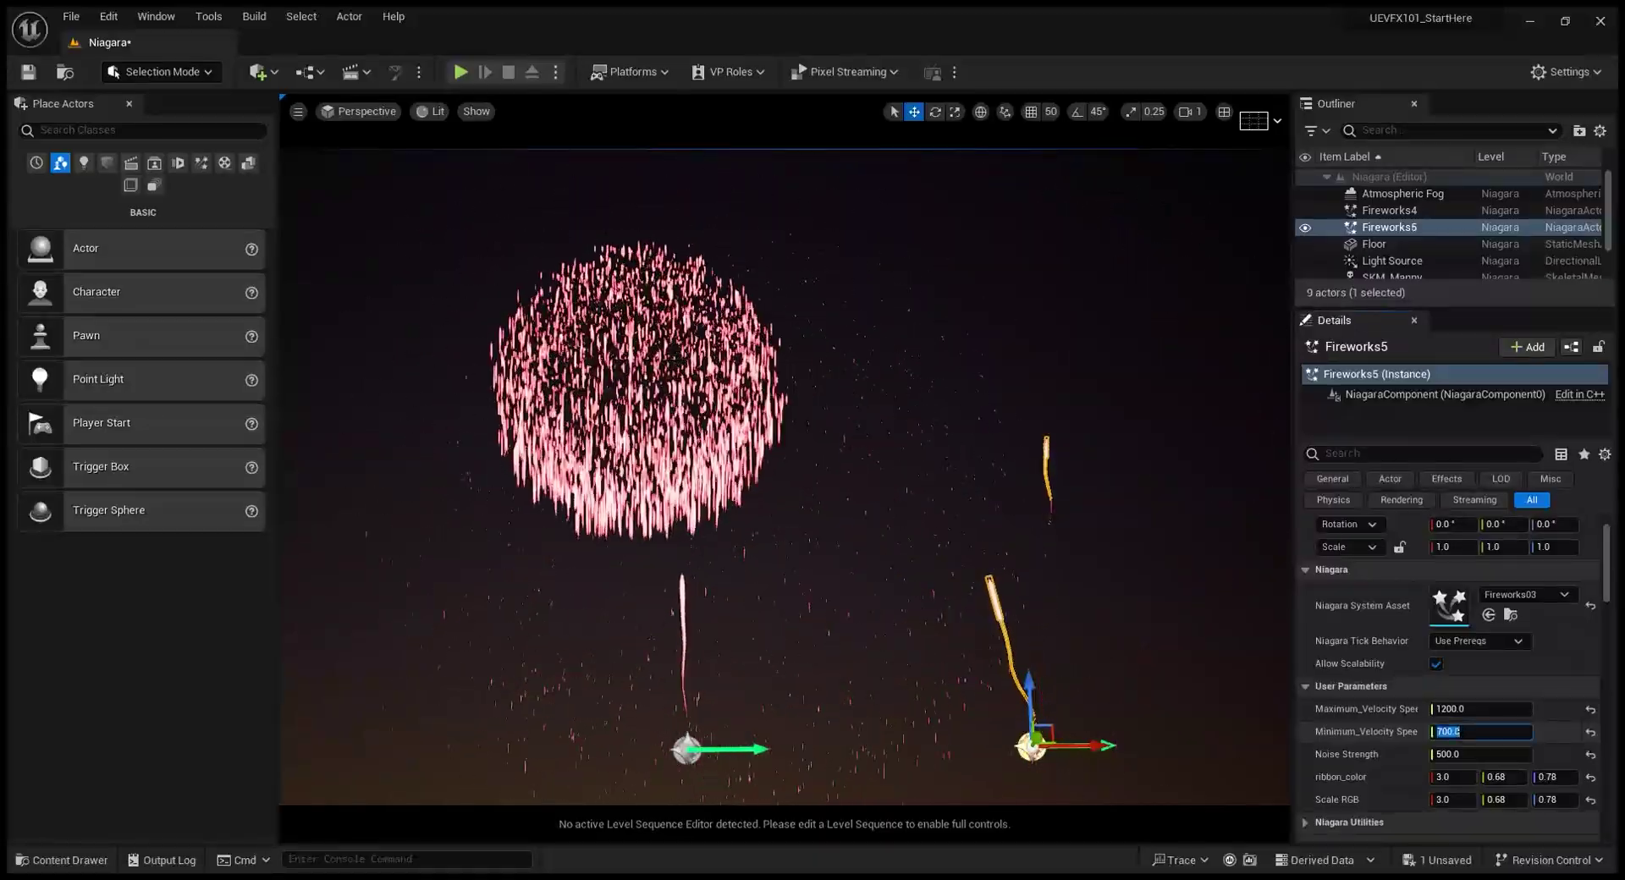
click(1463, 710)
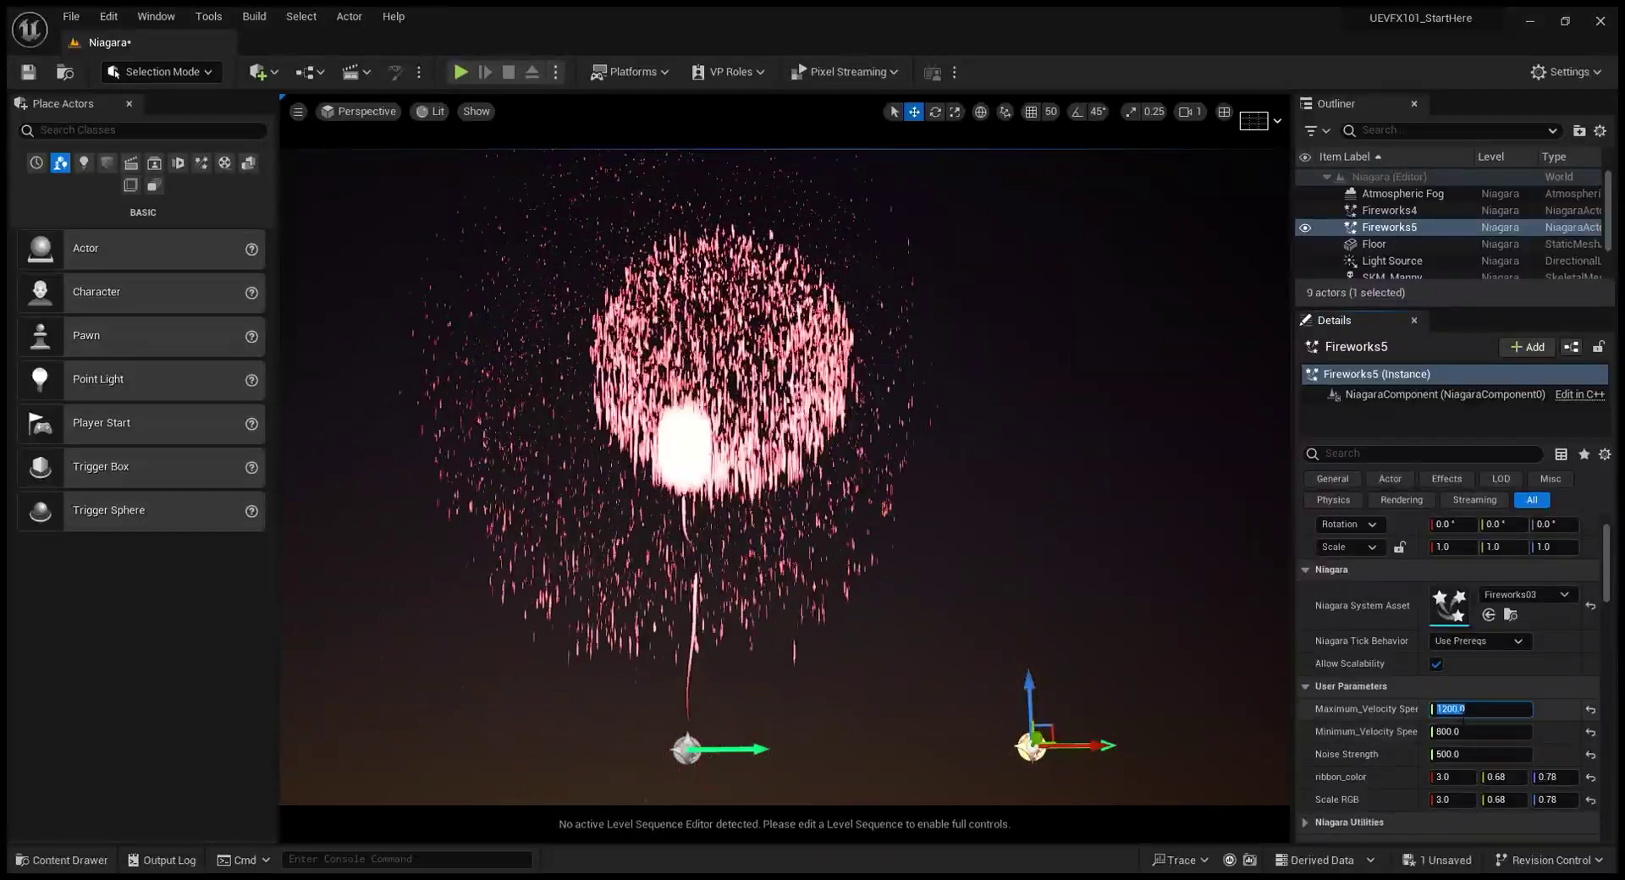
key(Return)
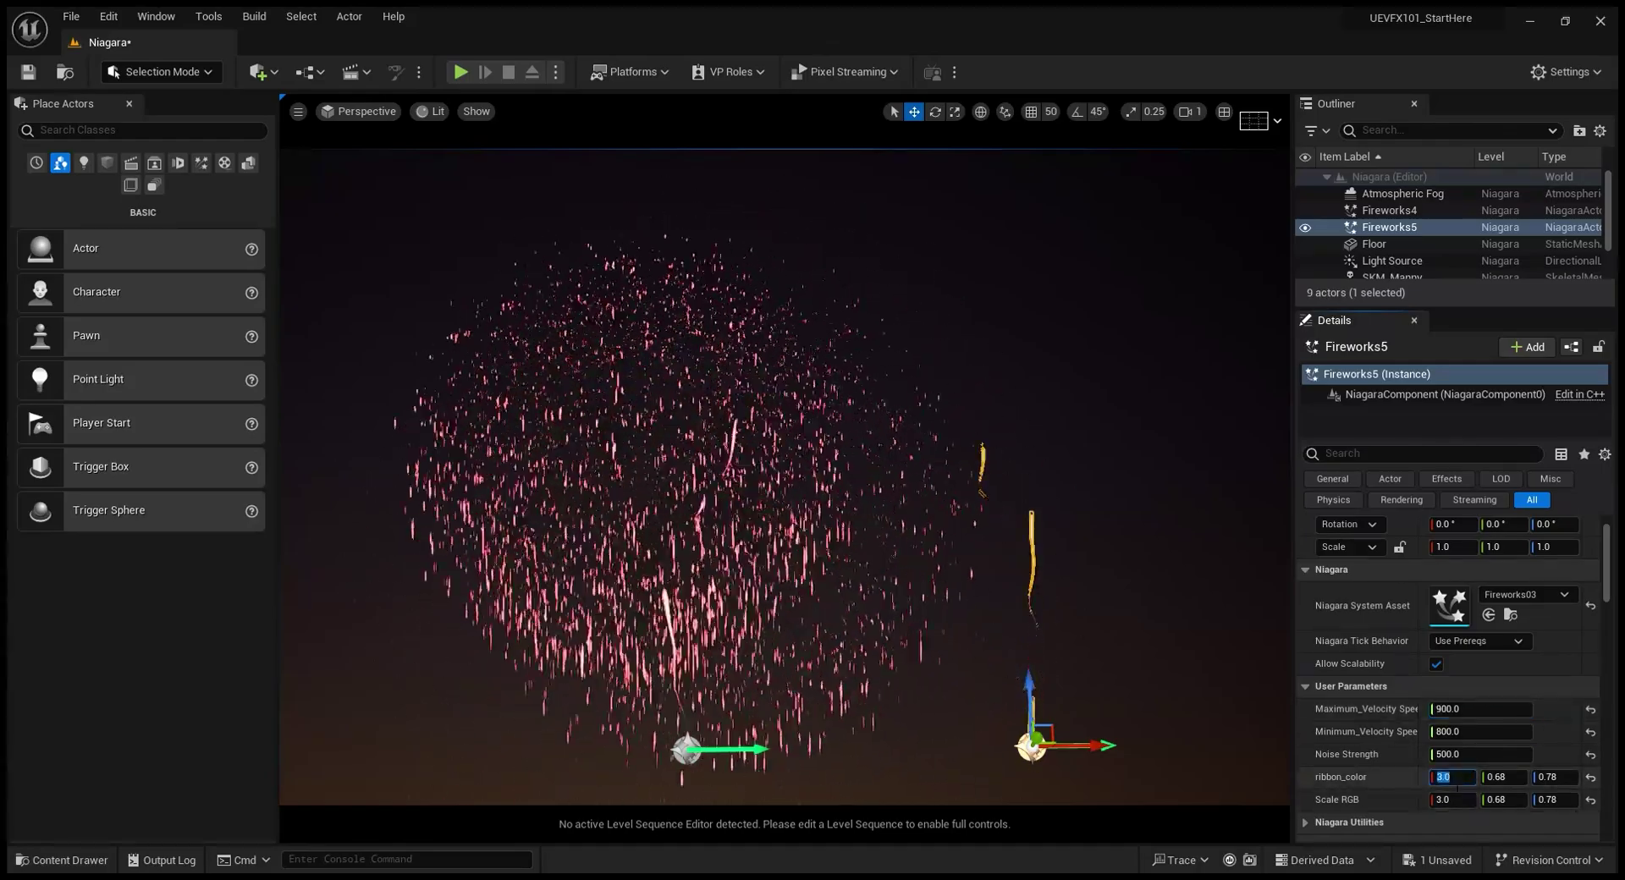
- Set the red values of the duplicated fireworks' ribbon_color and Scale RGB to 0.5, finishing with the Floor selected
text(0.5)
key(Return)
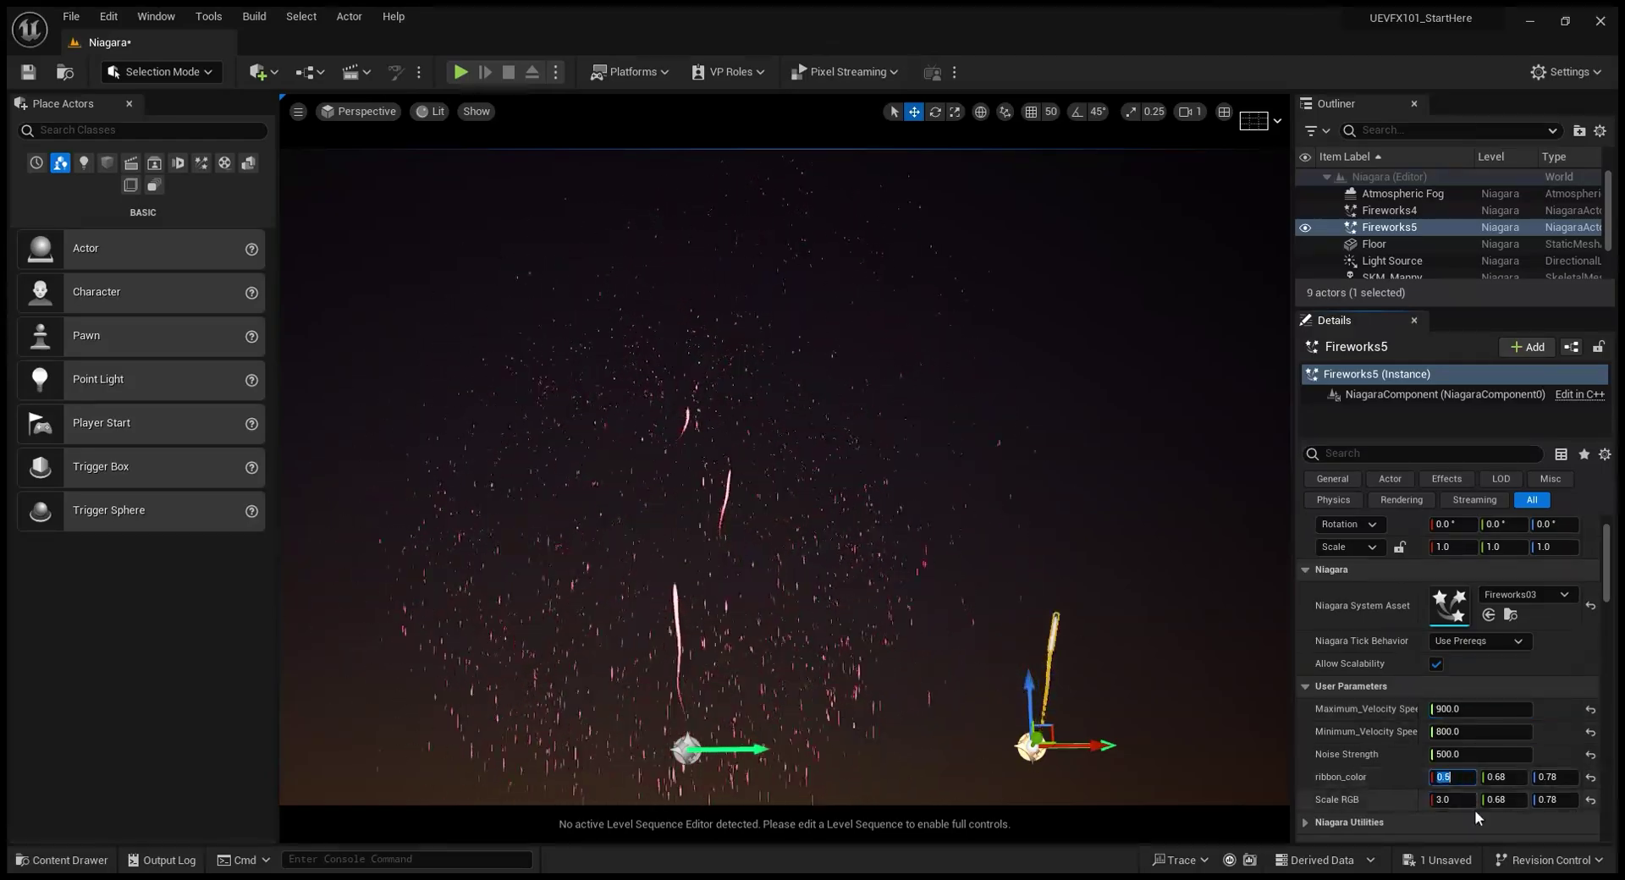
click(1452, 800)
text(0.5)
key(Return)
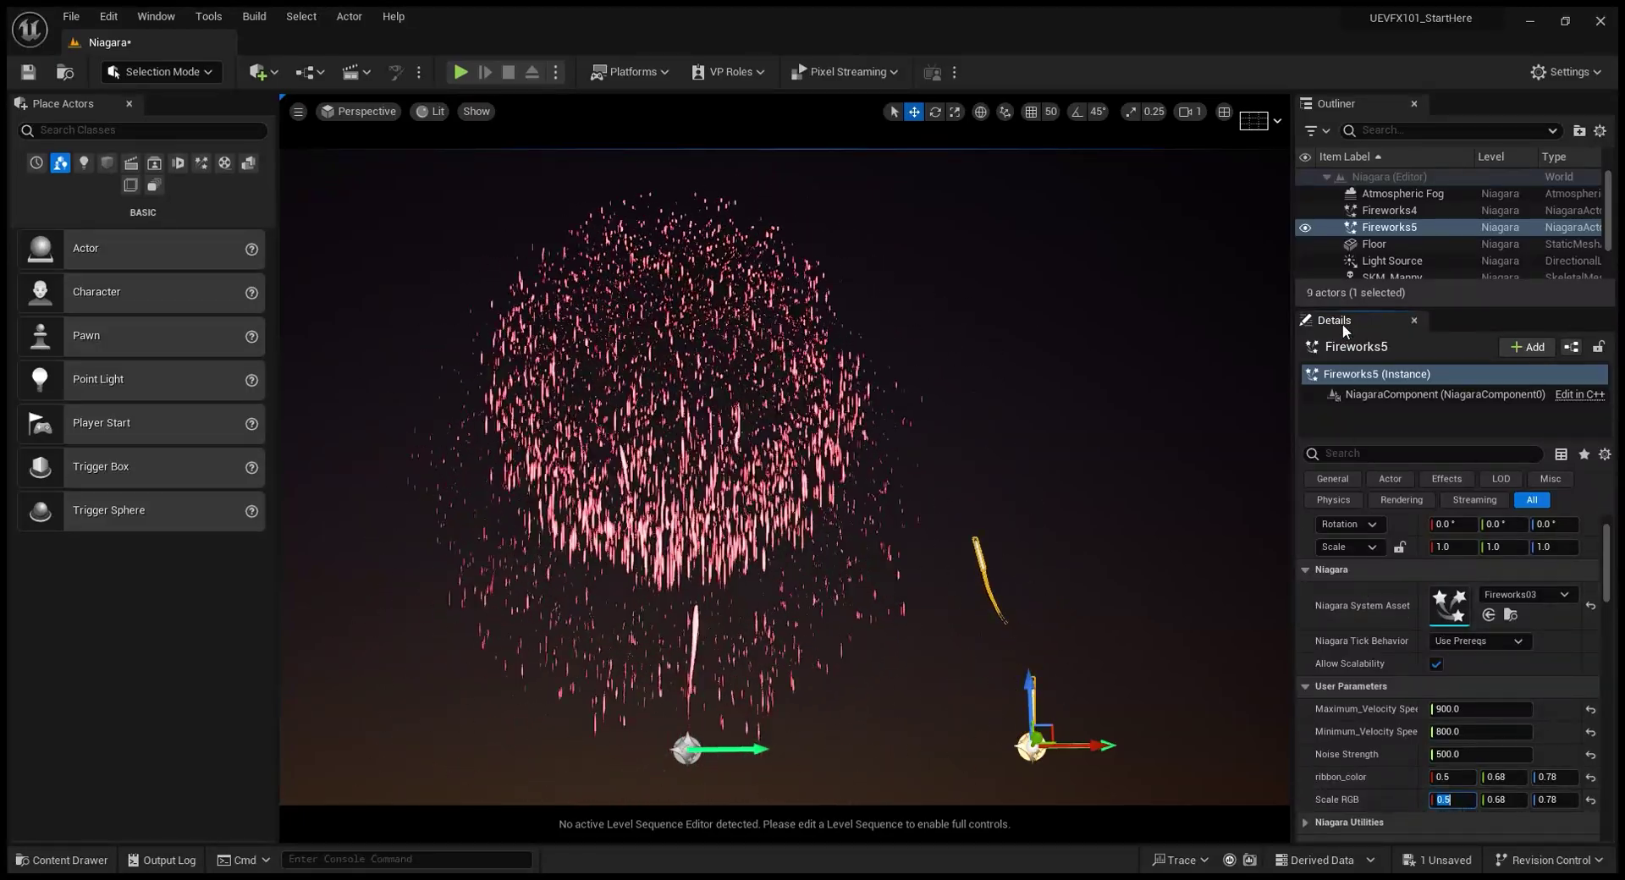
click(1004, 542)
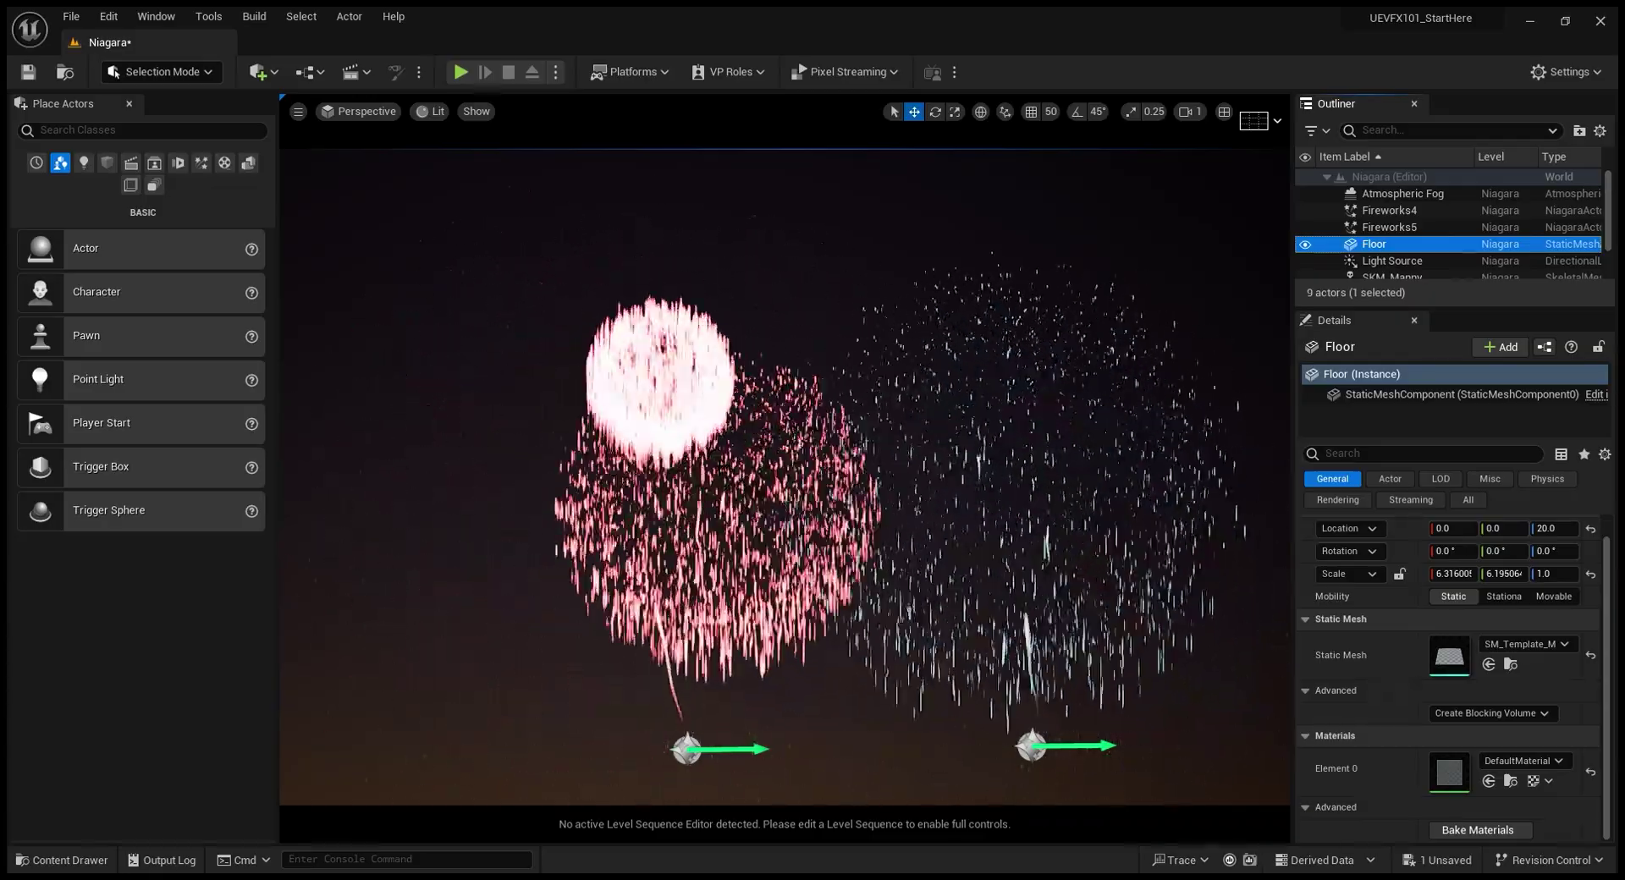
click(1389, 227)
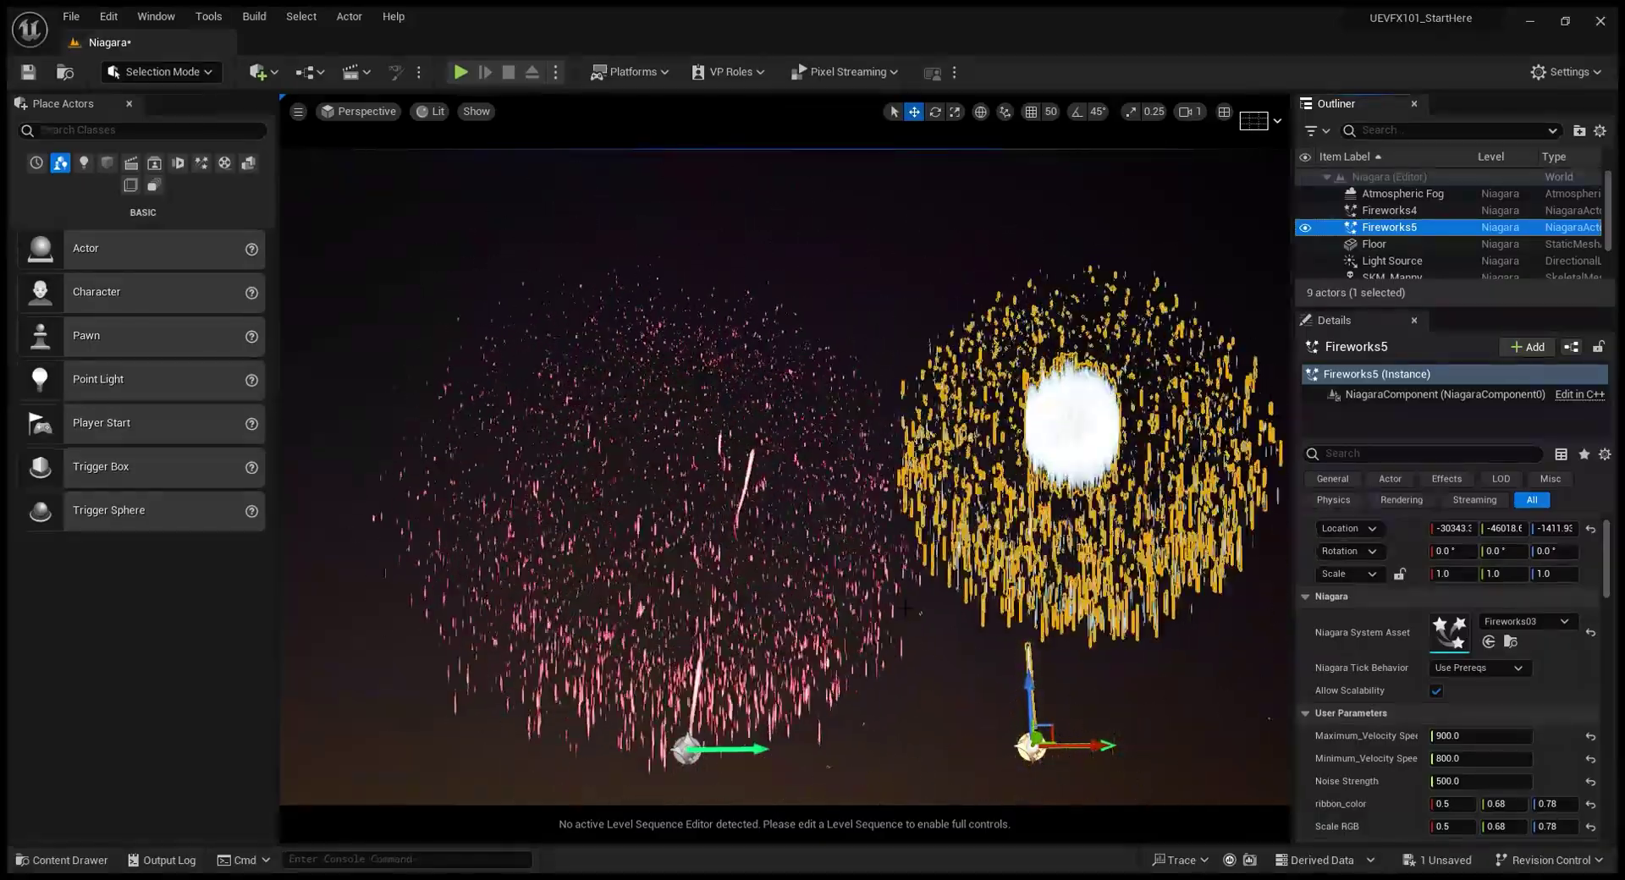
right_drag(785, 474, 971, 558)
key(s)
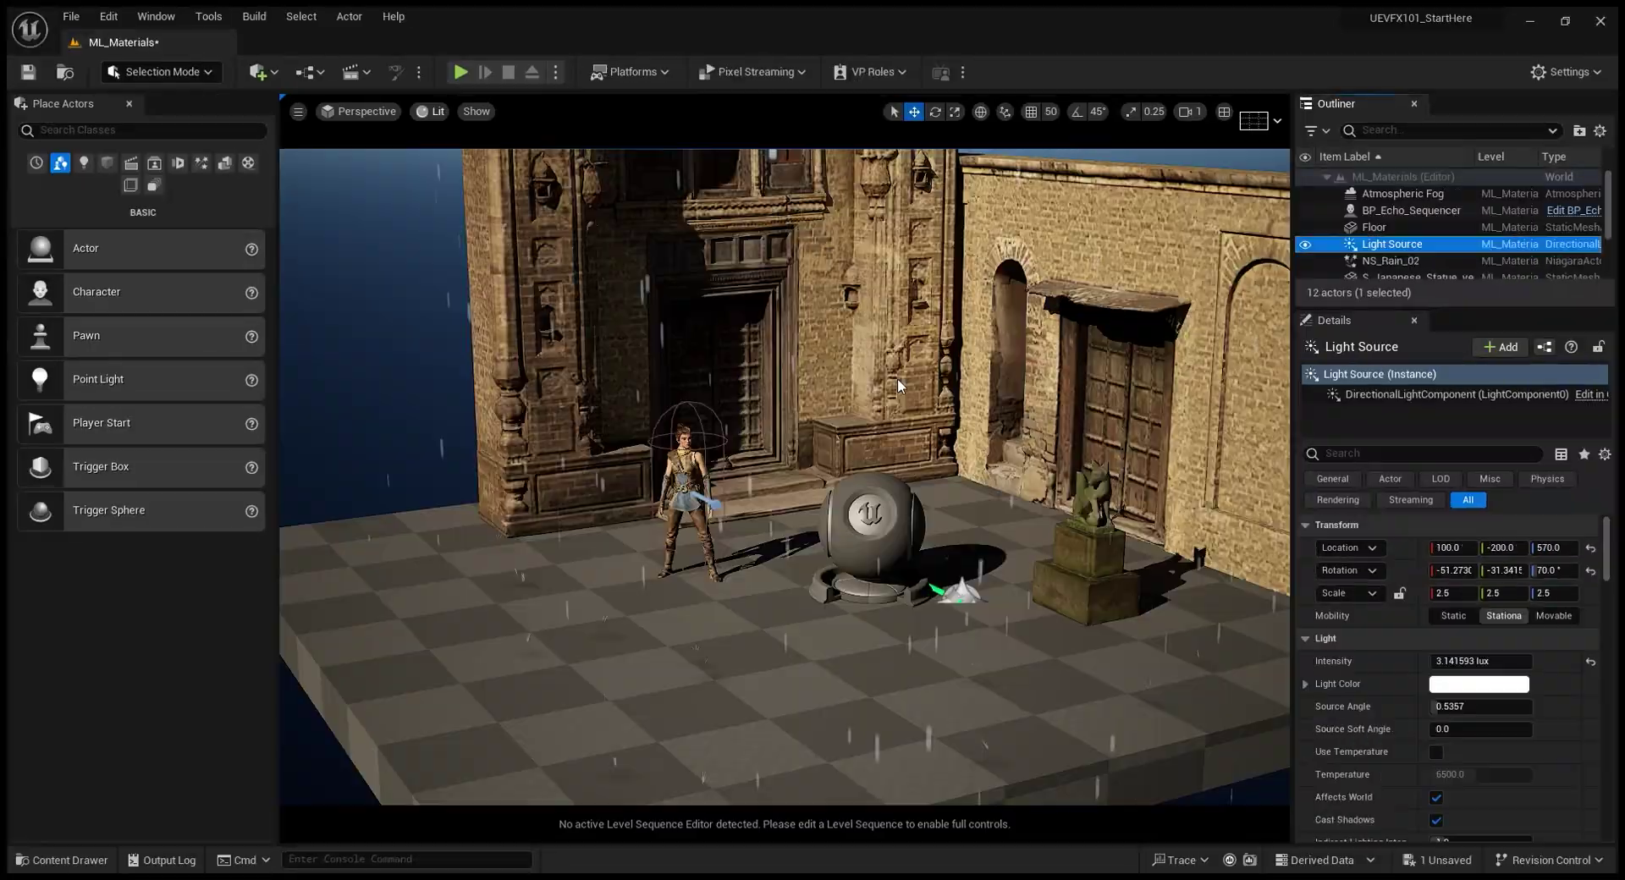
- Select the NS_Rain_02 effect in the ML_Materials level, examine its rain falling over the checkered floor, and clear the selection
scroll(820, 651, down, 3)
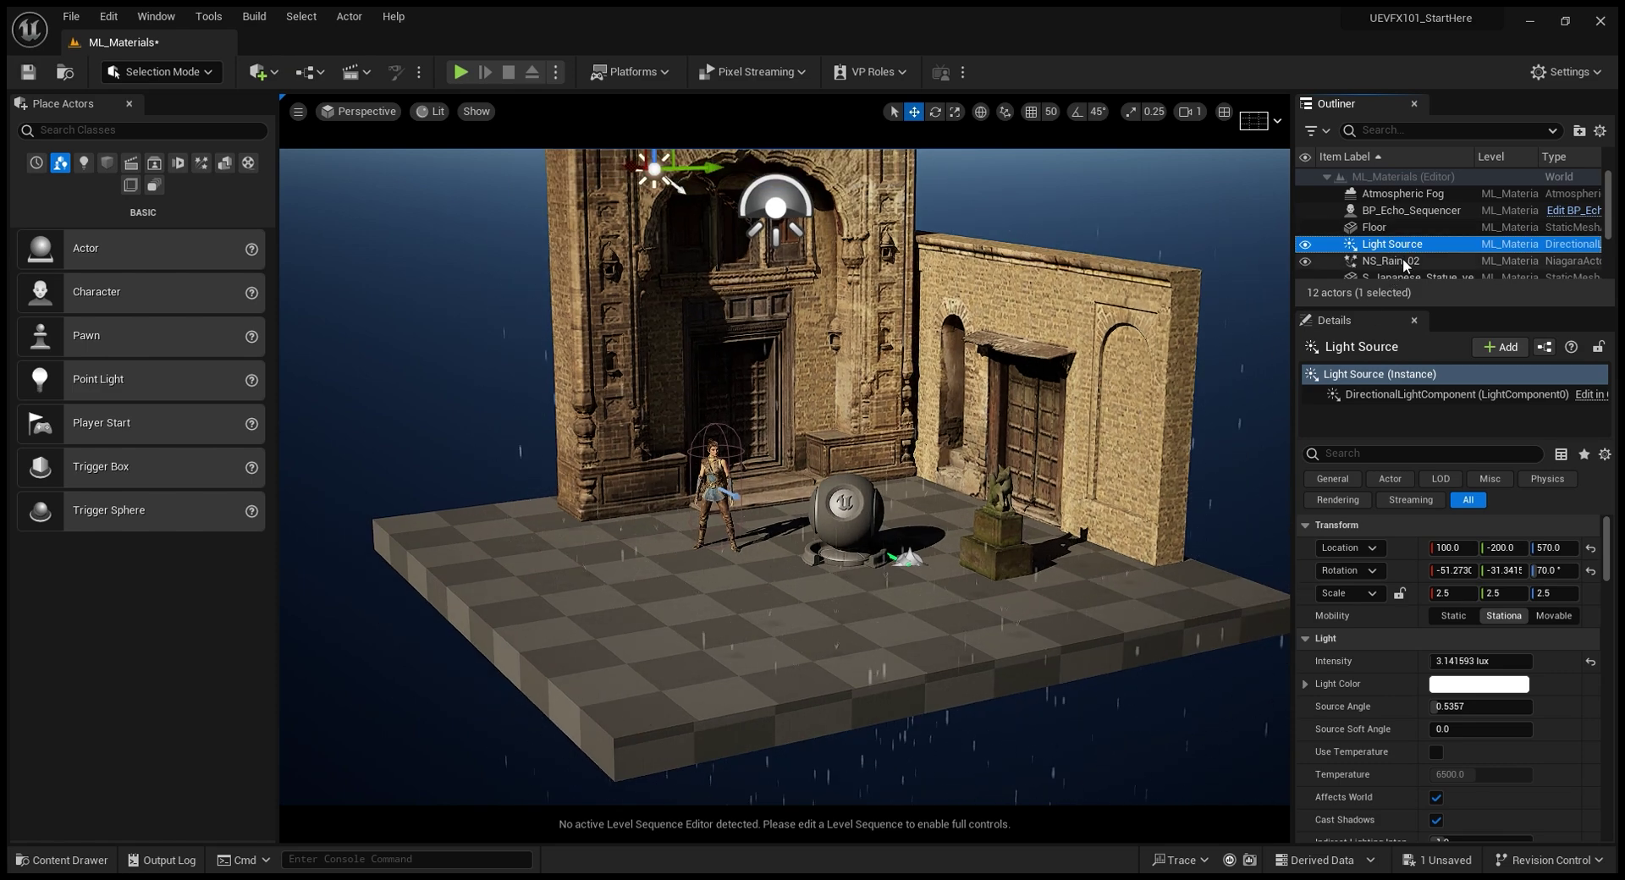
click(1392, 261)
drag(882, 553, 903, 455)
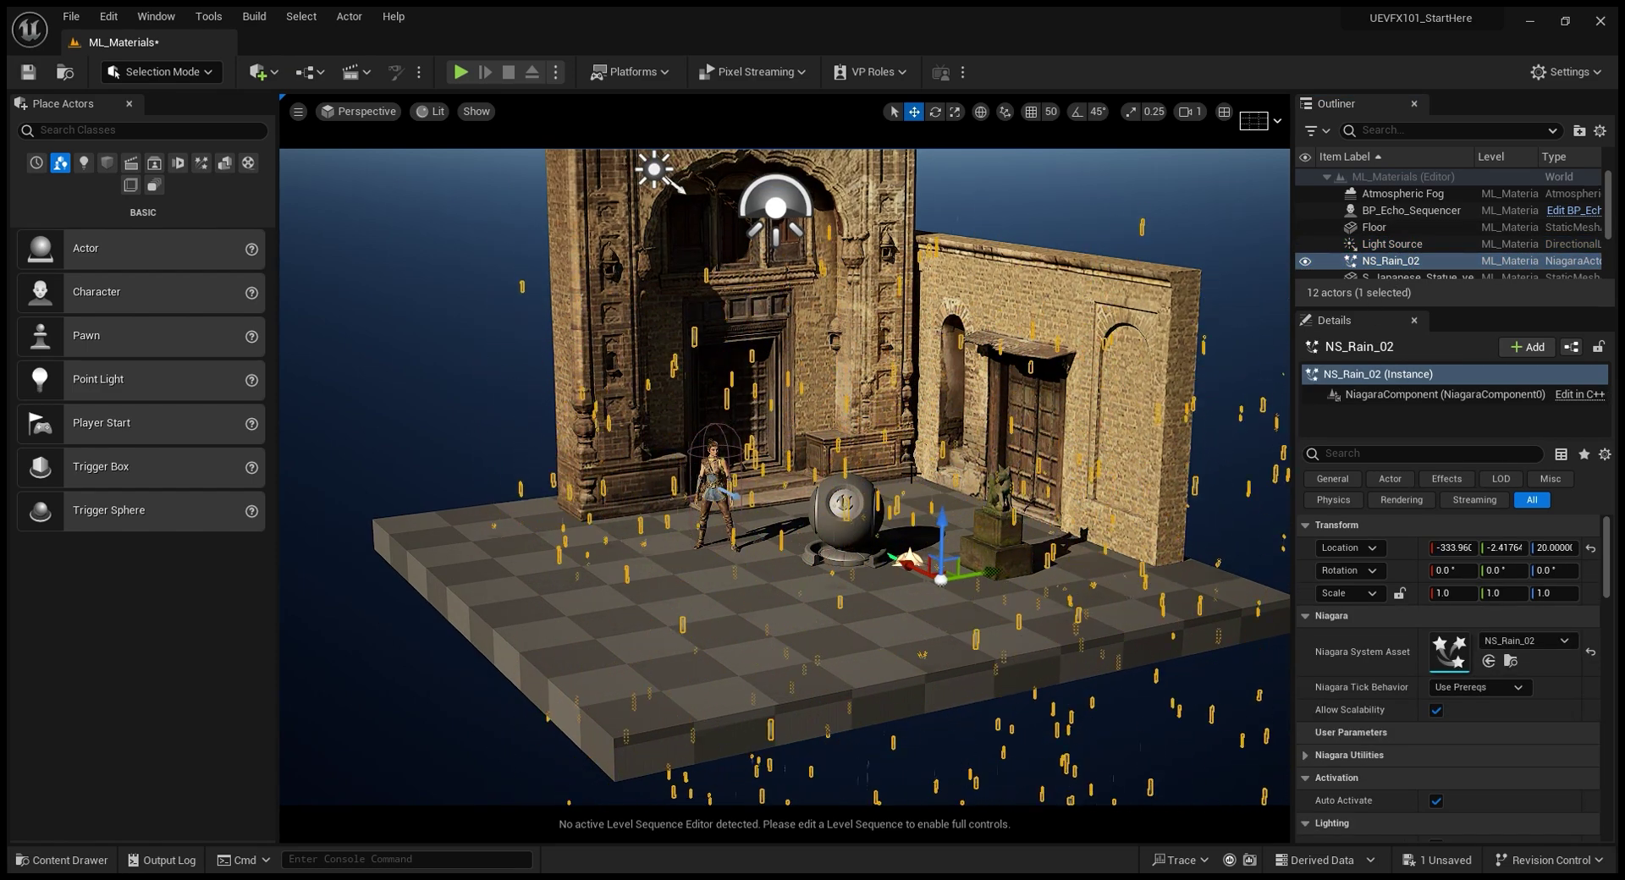
middle_drag(929, 551, 878, 645)
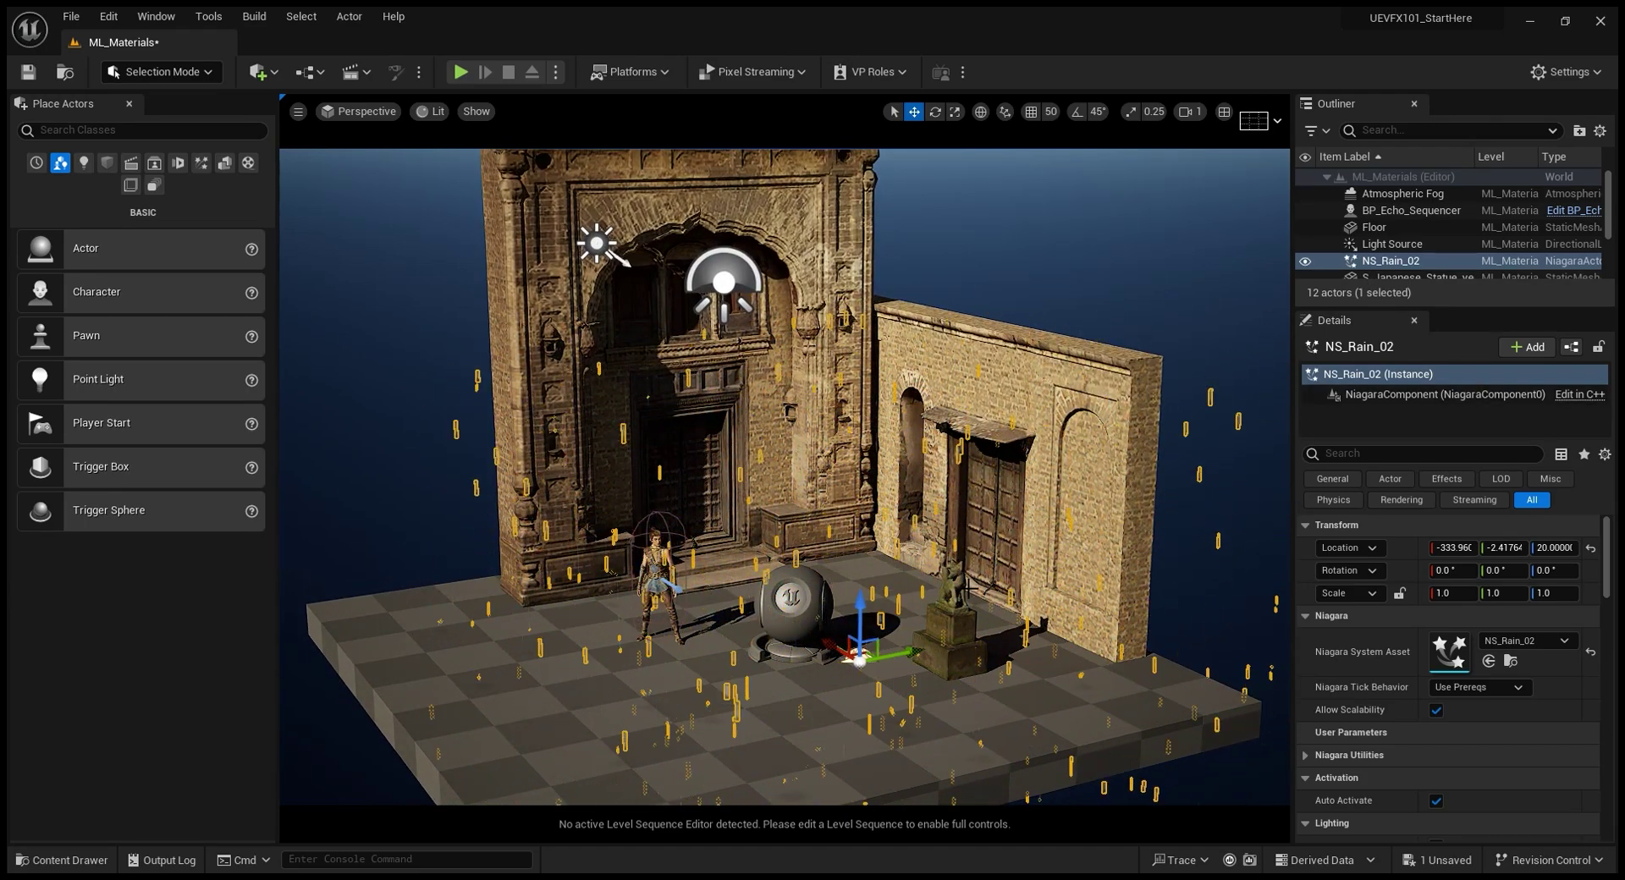
scroll(763, 692, up, 2)
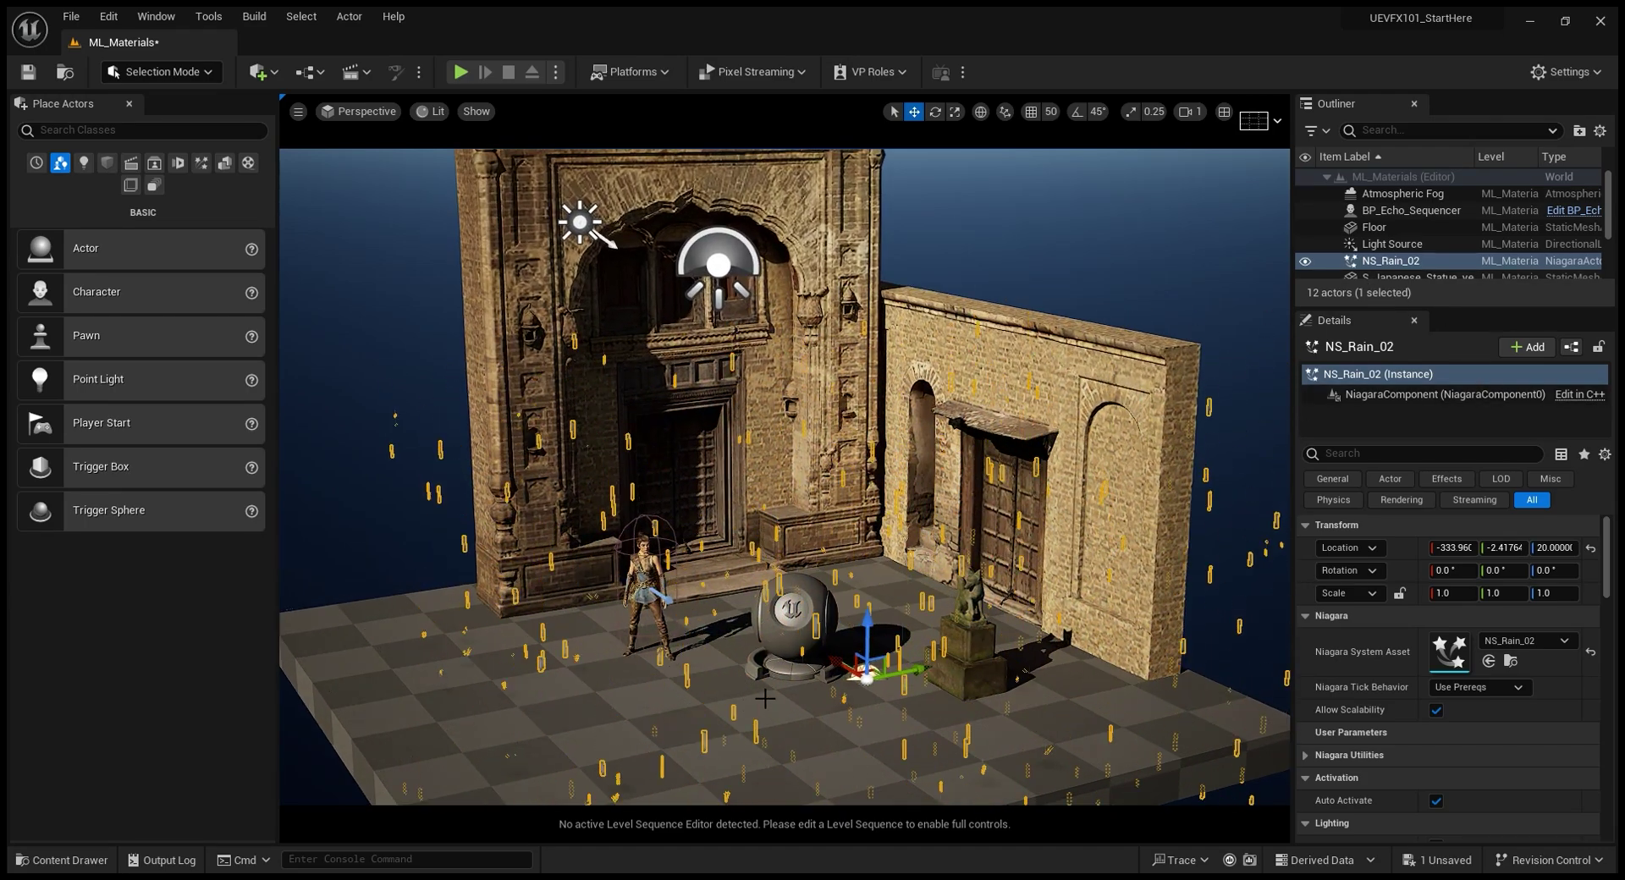
scroll(764, 692, down, 1)
middle_drag(772, 627, 763, 691)
right_drag(763, 692, 743, 640)
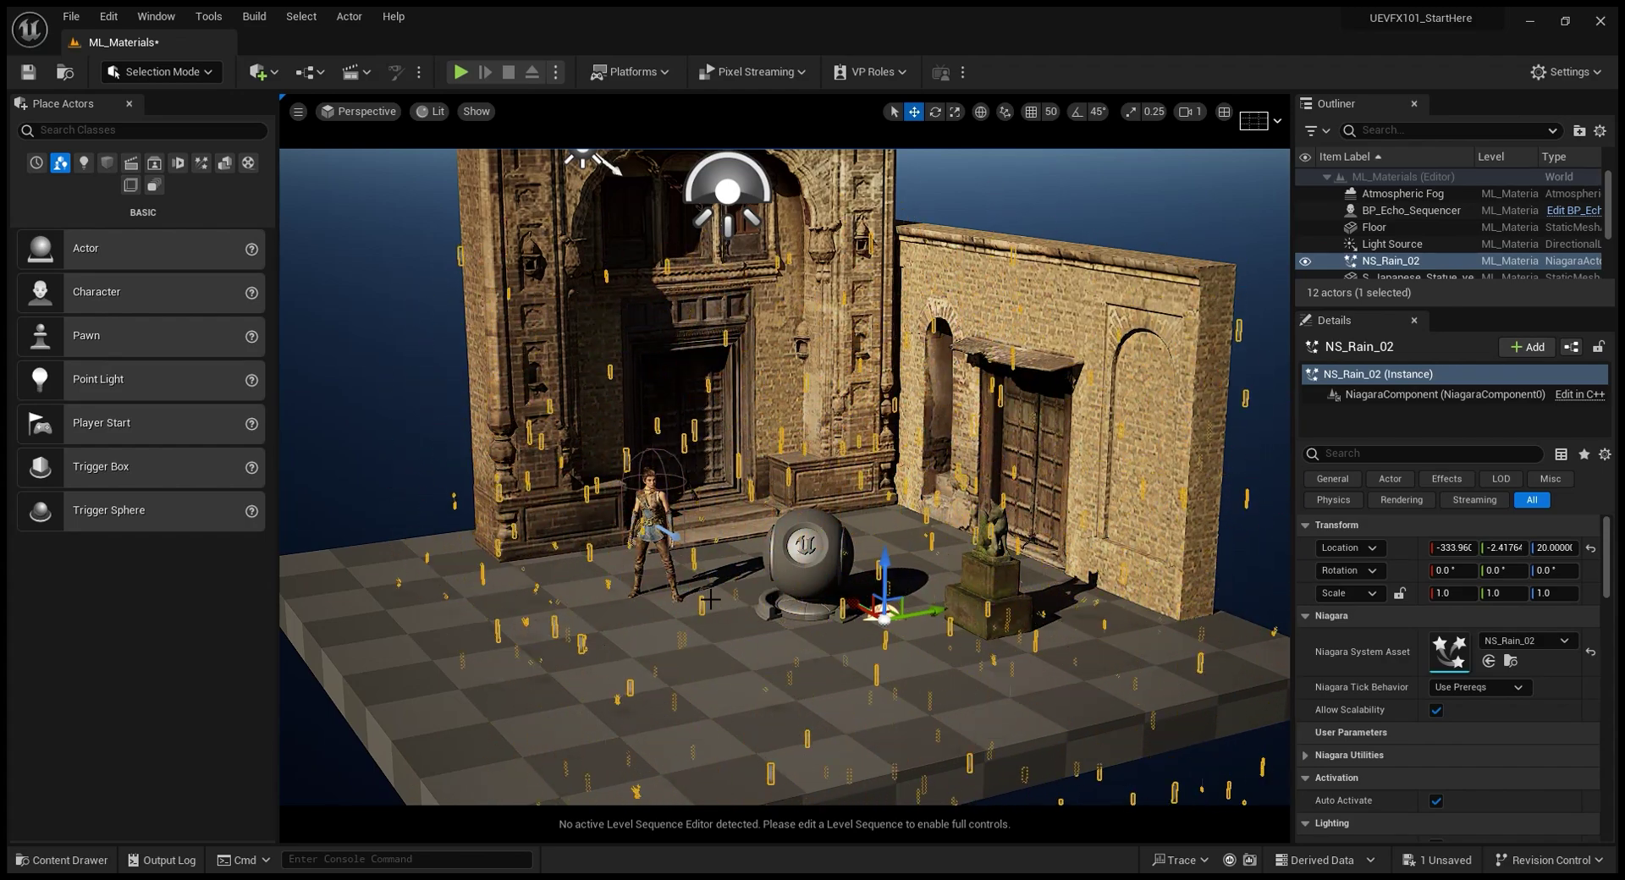
scroll(755, 701, up, 2)
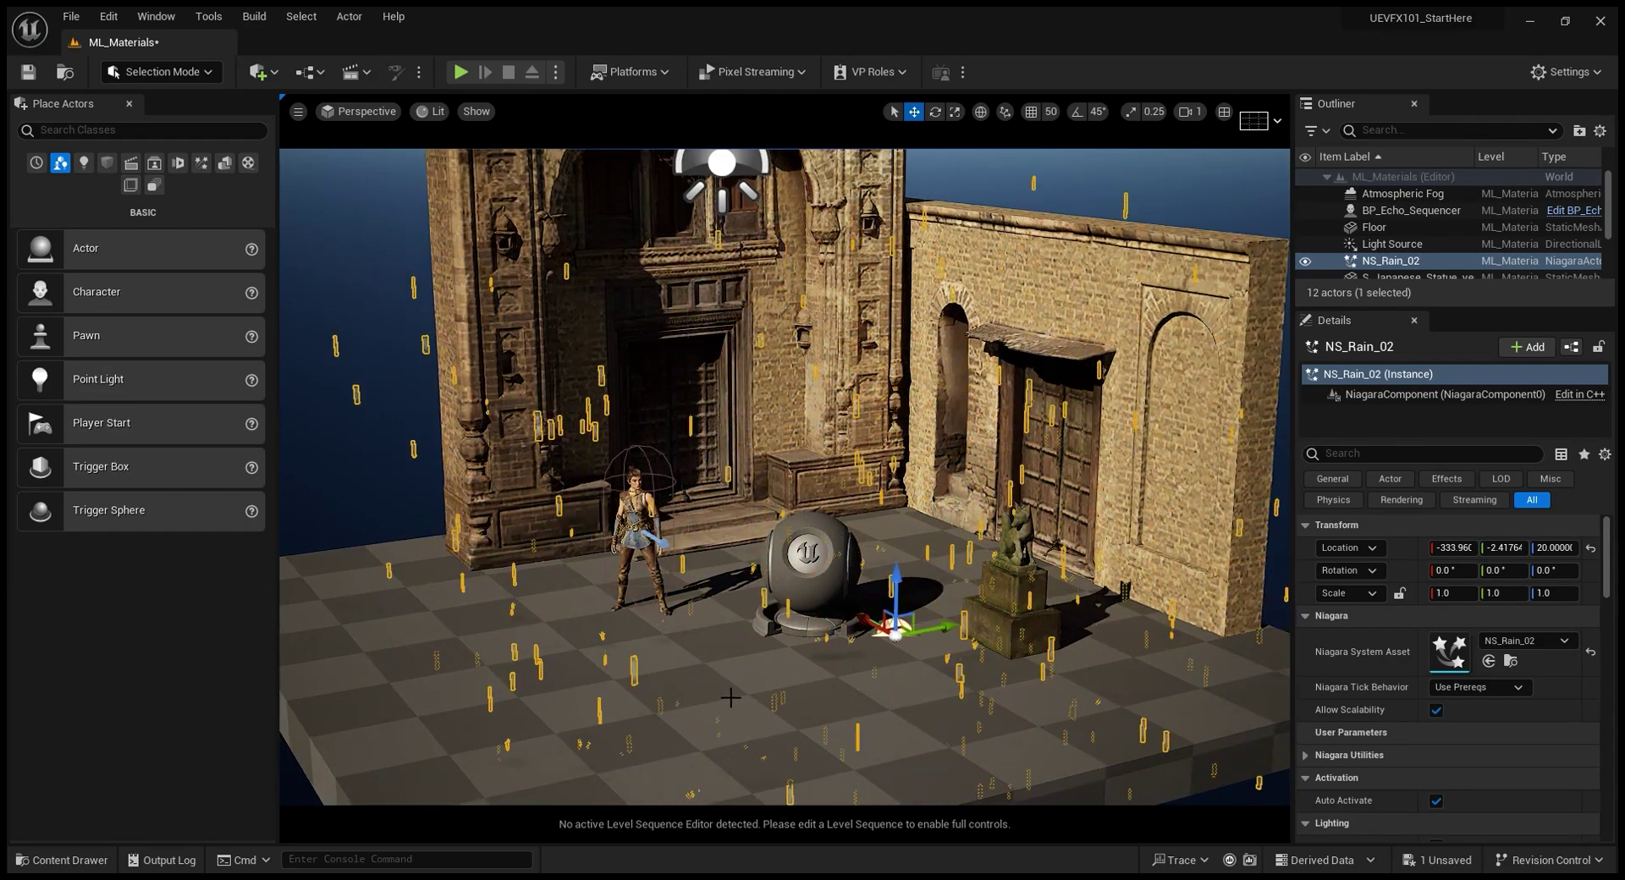
middle_drag(755, 701, 741, 769)
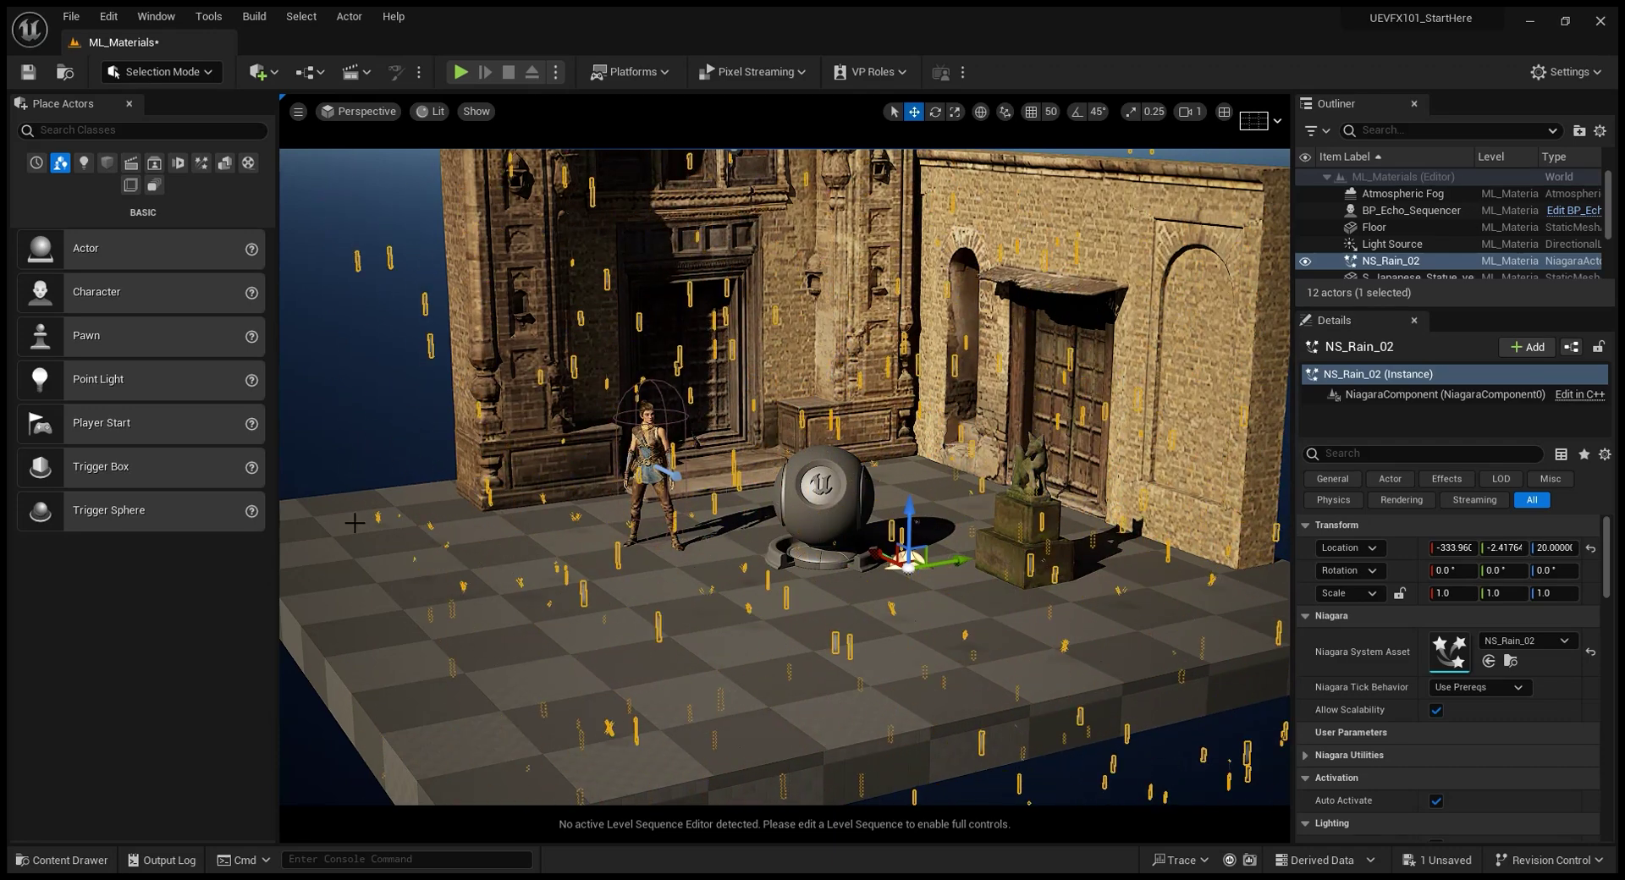
key(Escape)
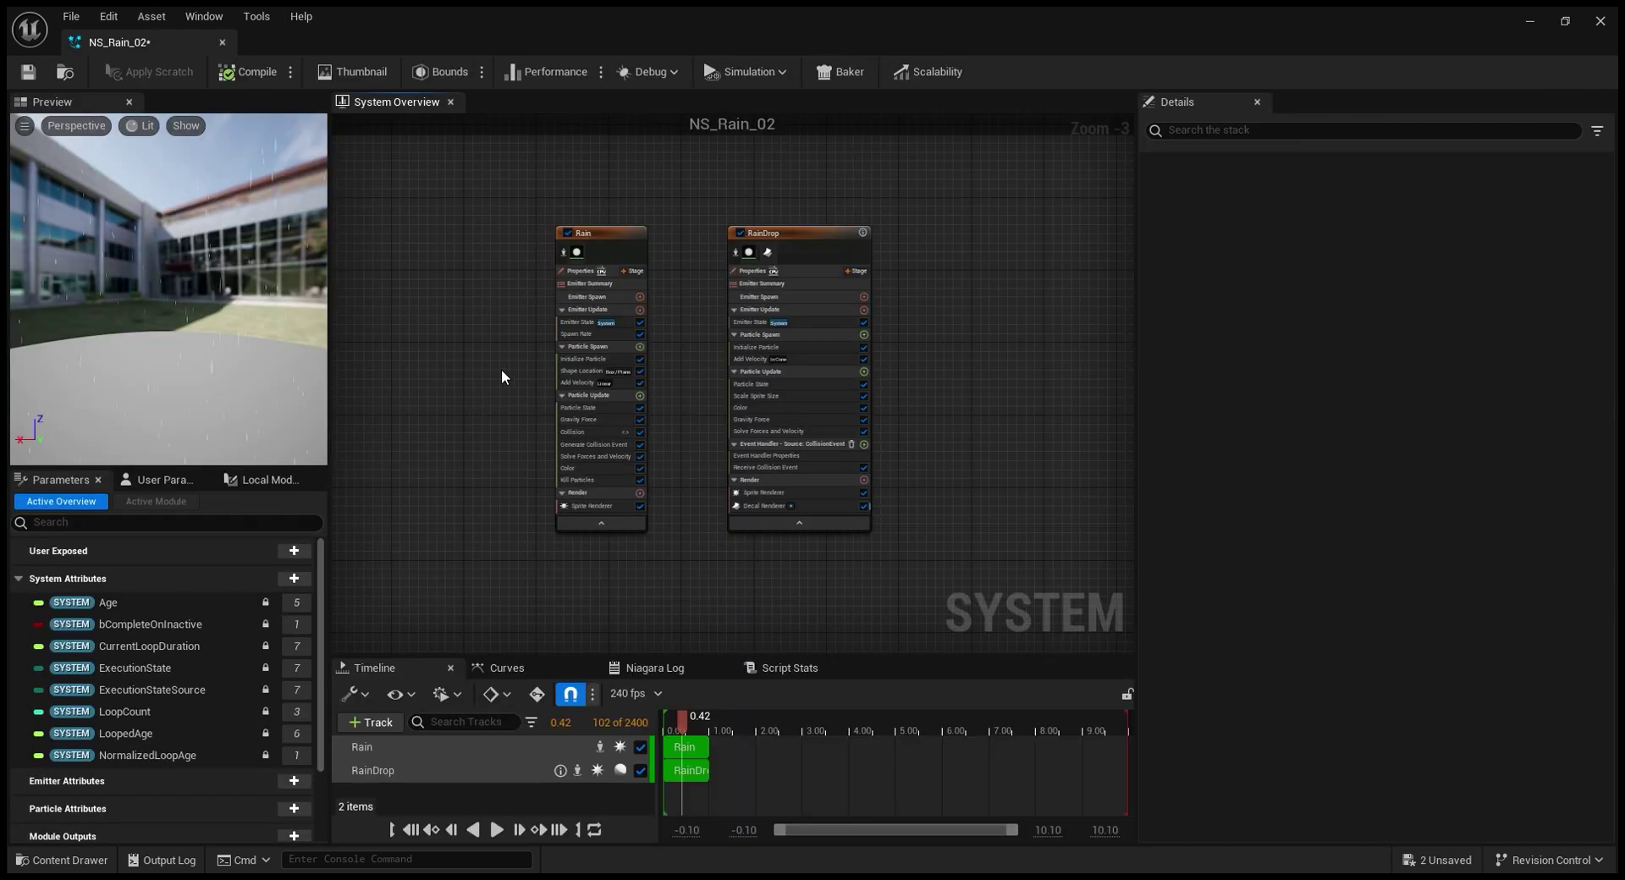
- Open the NS_Rain_02 Niagara system and inspect the RainDrop emitter's Decal Renderer
scroll(726, 566, up, 1)
scroll(744, 562, up, 1)
right_drag(744, 562, 799, 641)
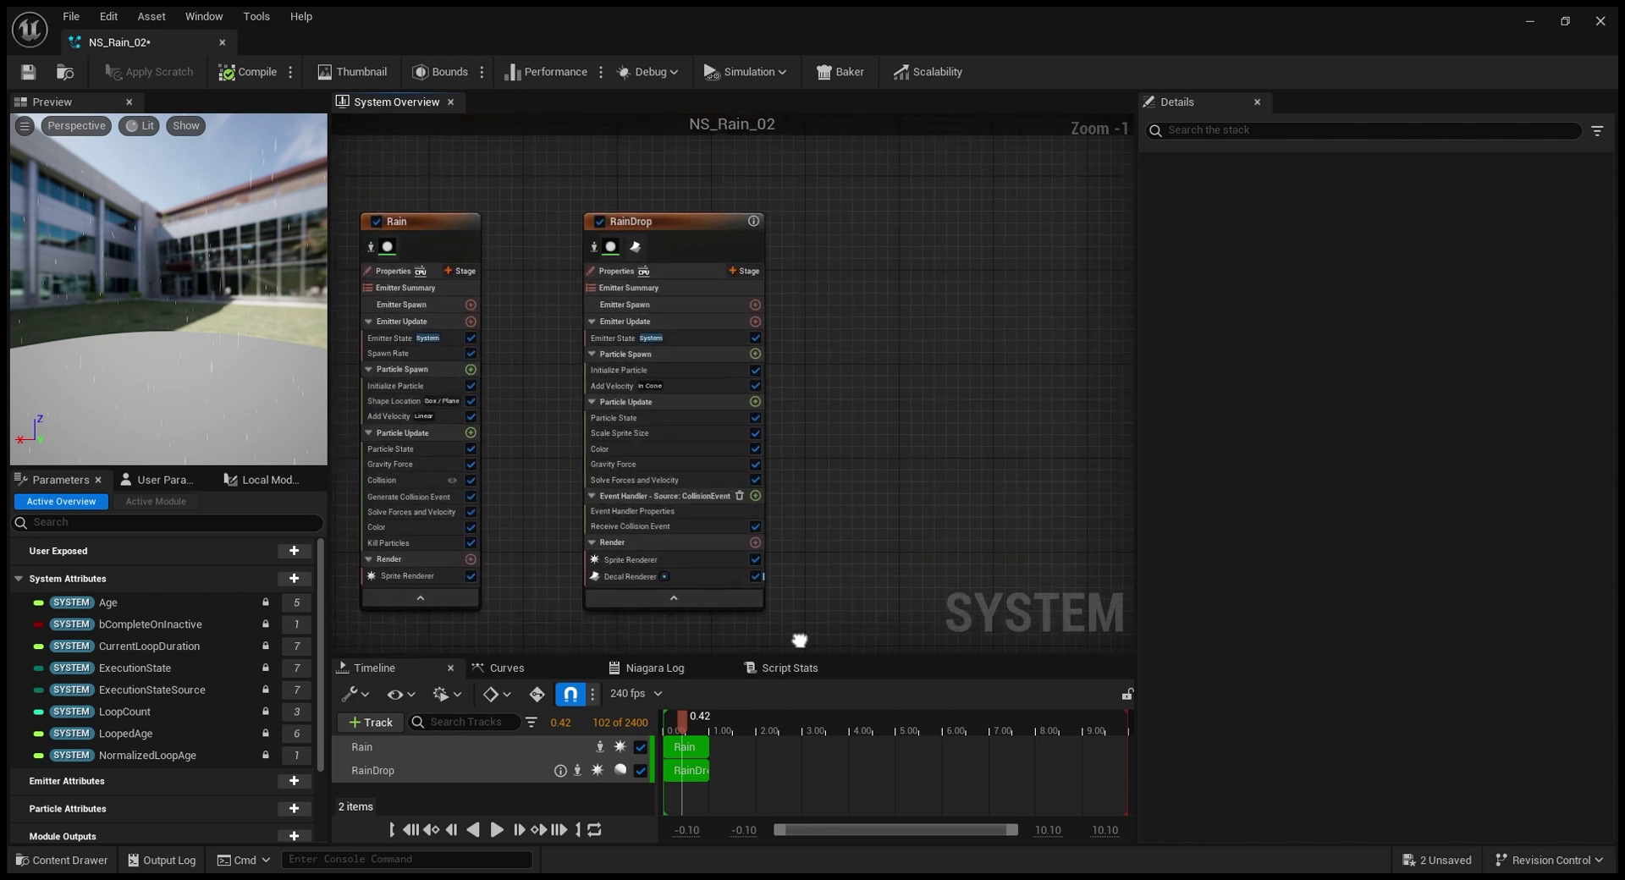
click(702, 583)
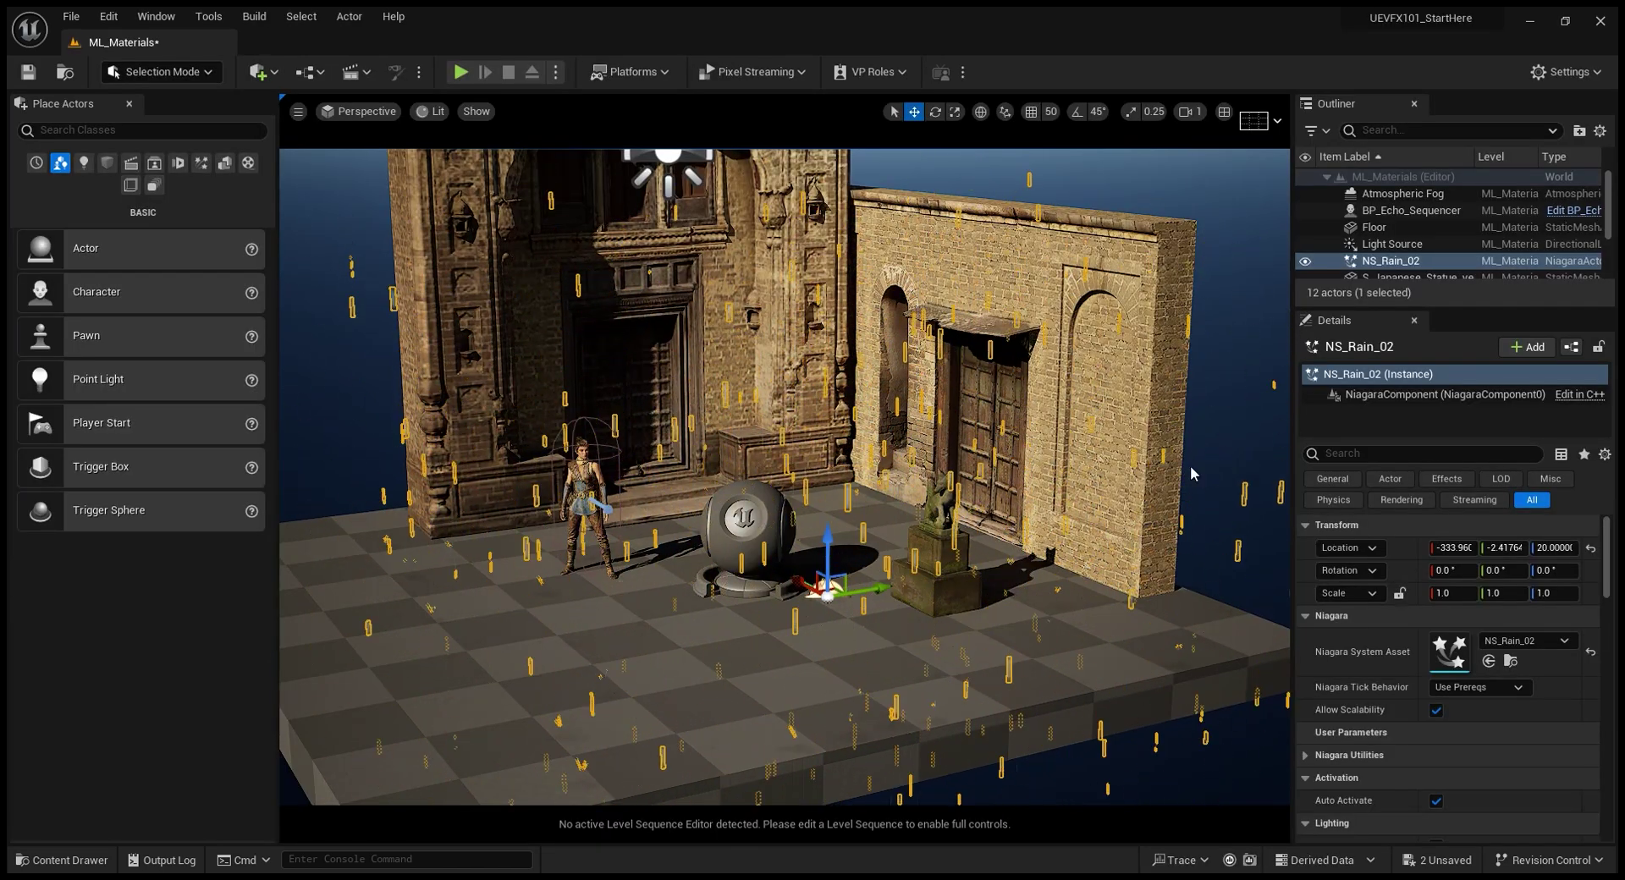
- Select Light Source to clear the rain's highlight and examine the raindrops hitting the floor around the character and statue
click(1392, 244)
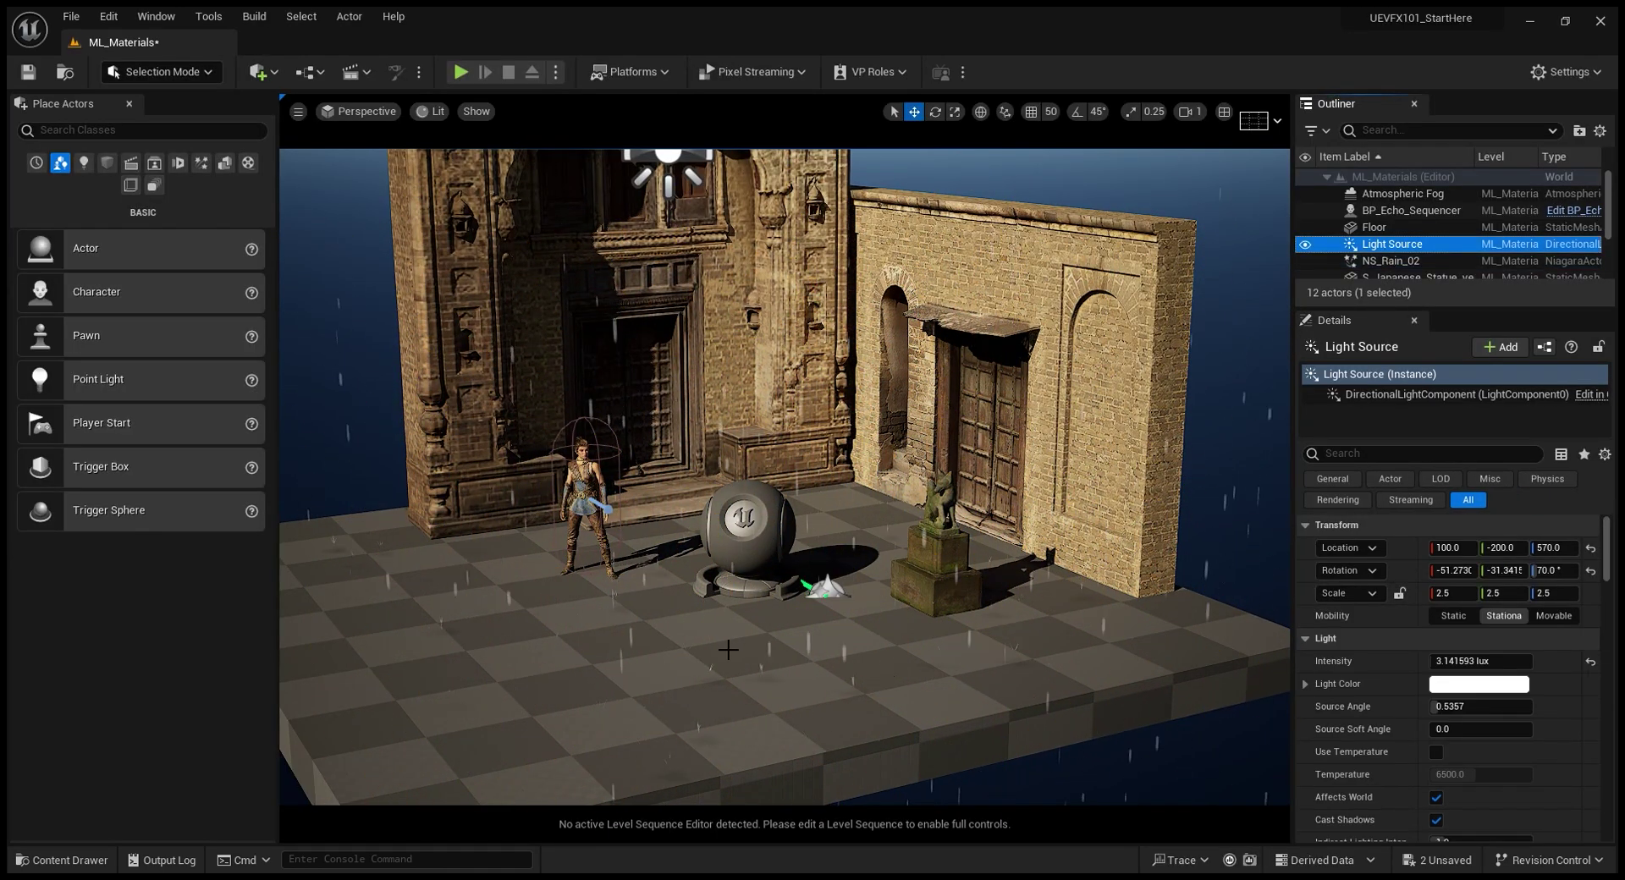
middle_drag(728, 651, 632, 744)
scroll(728, 647, up, 2)
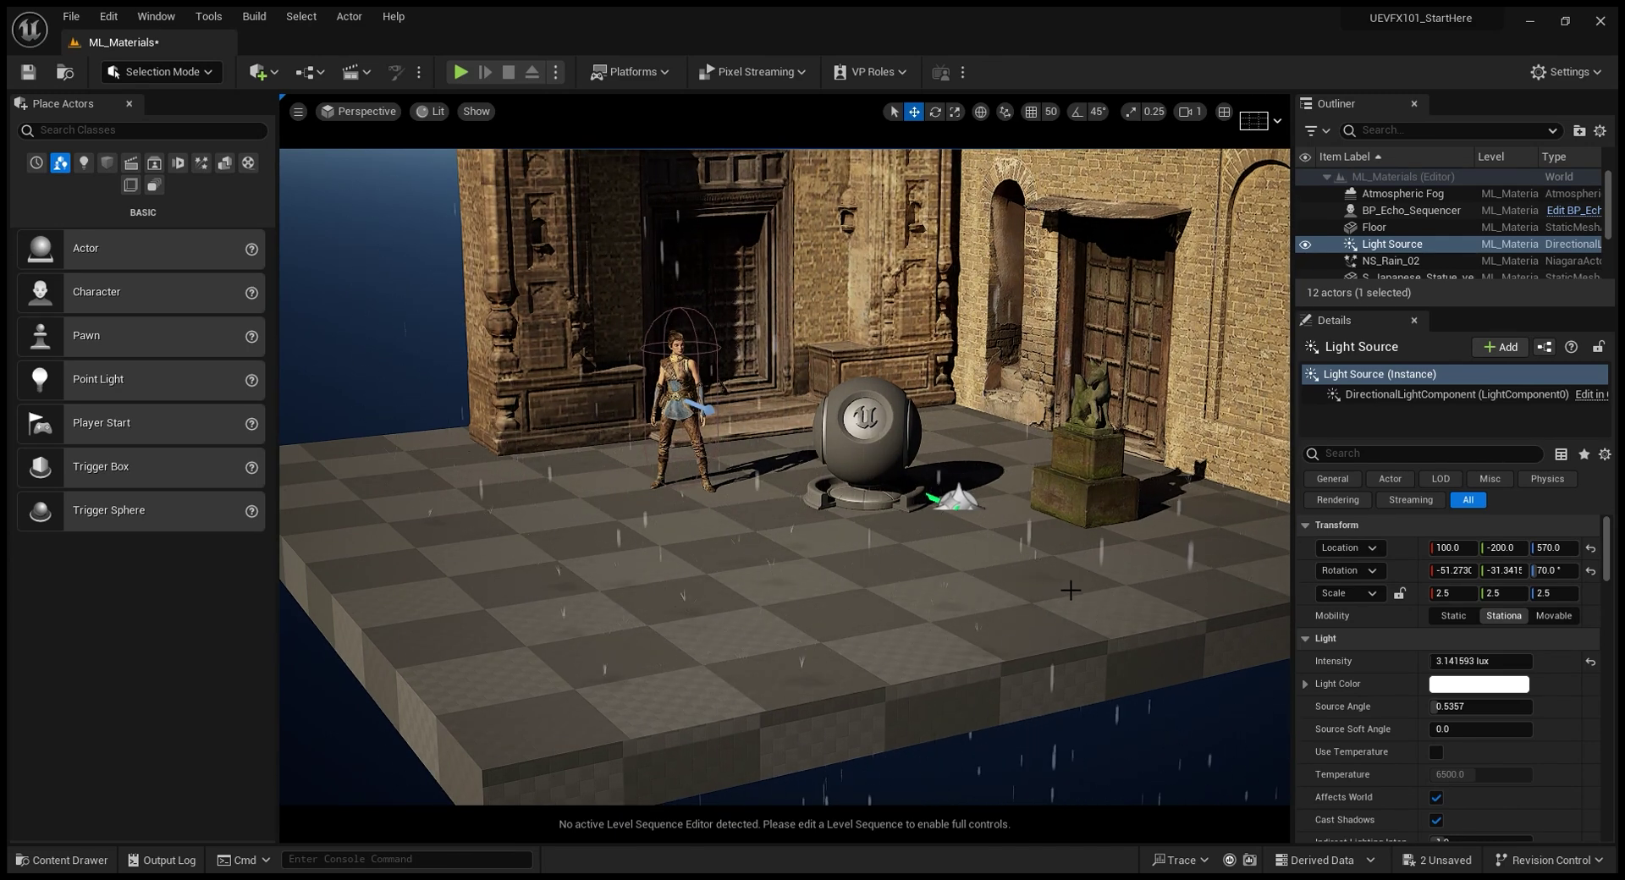
middle_drag(887, 601, 993, 509)
scroll(889, 588, down, 2)
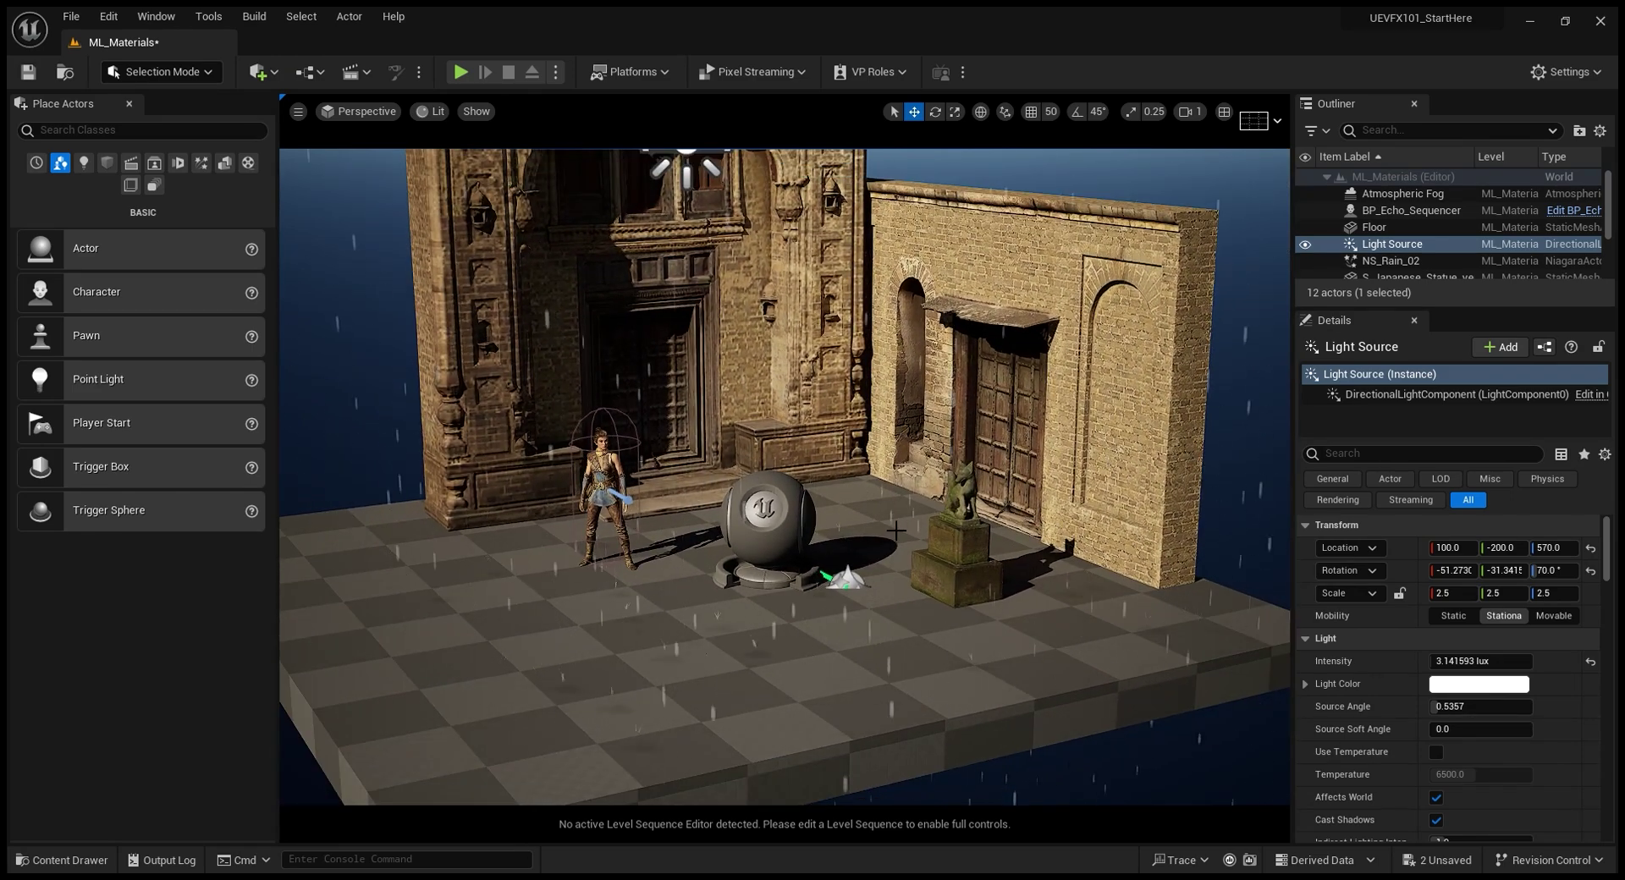
right_drag(895, 530, 897, 525)
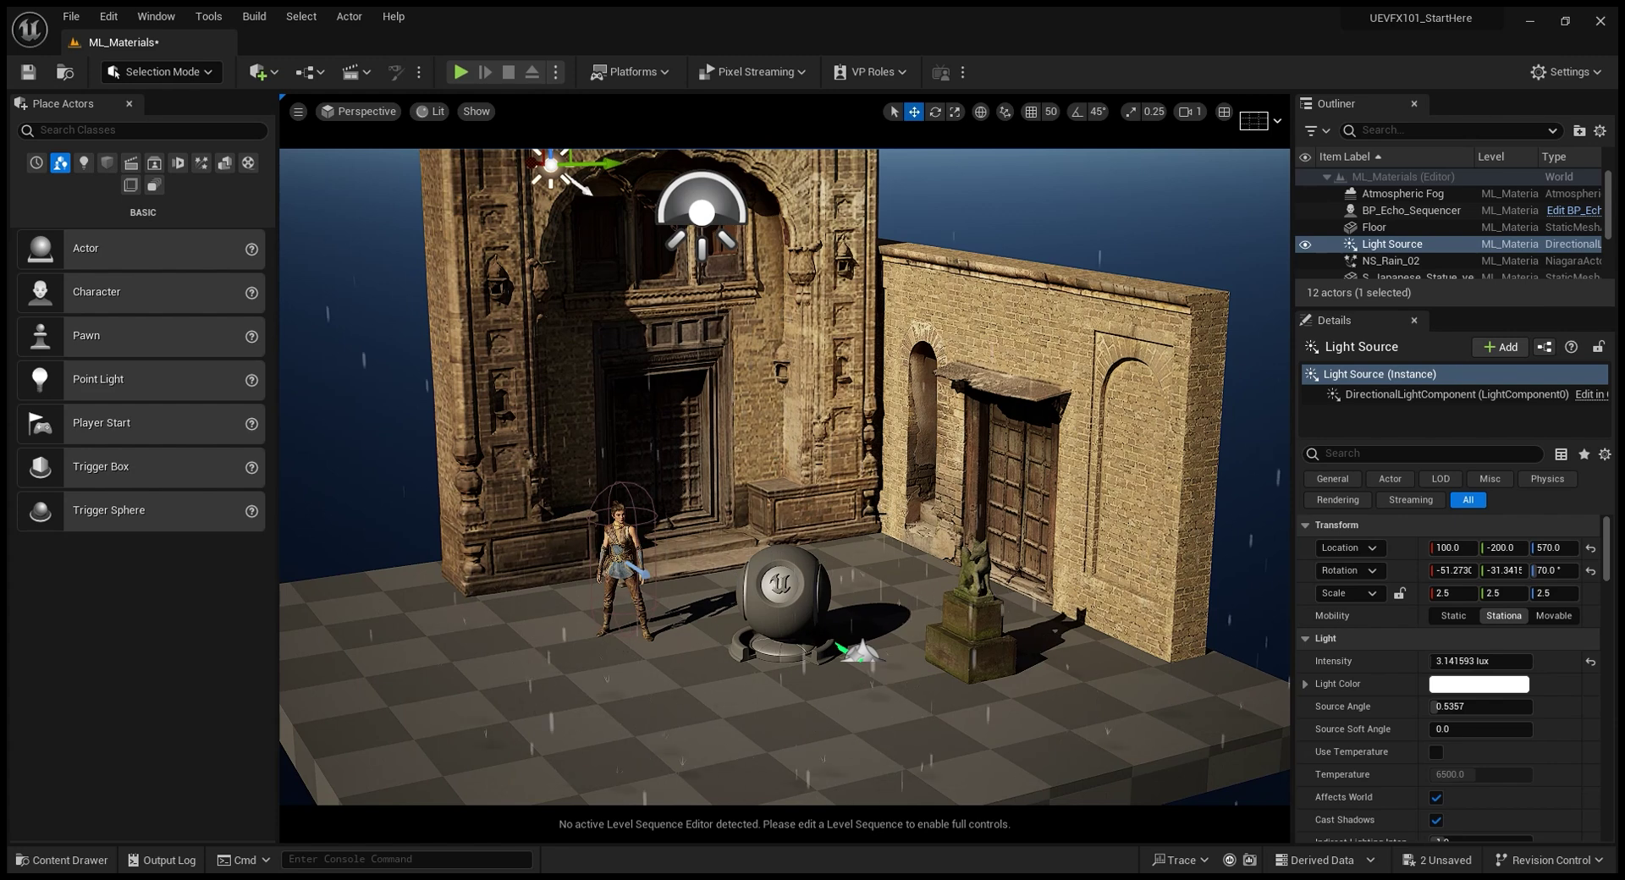
middle_drag(930, 747, 918, 781)
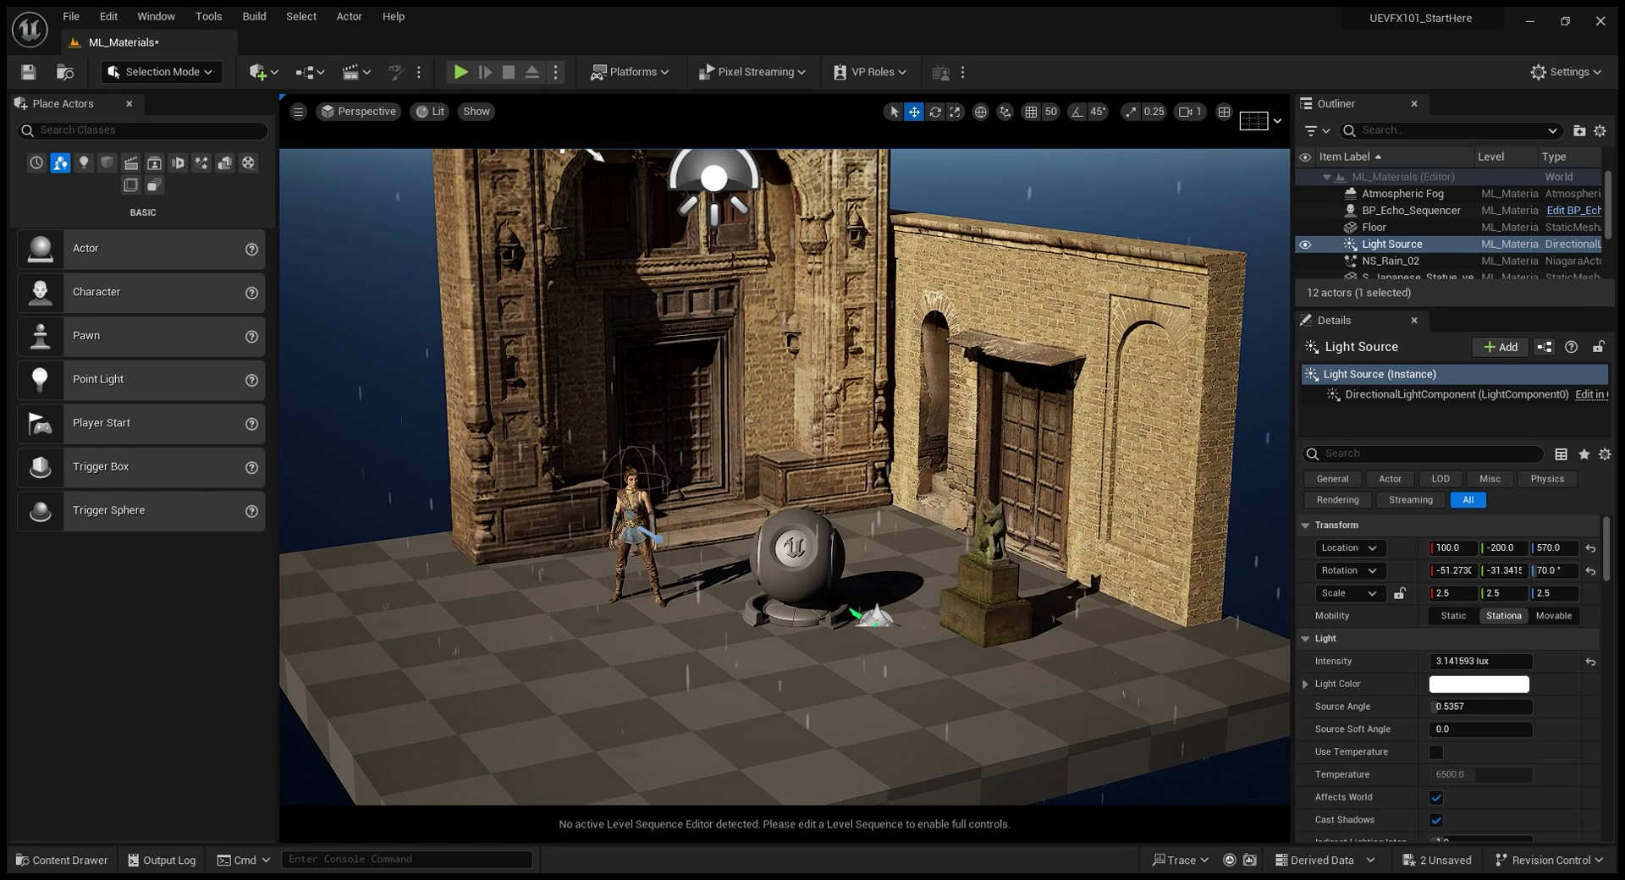